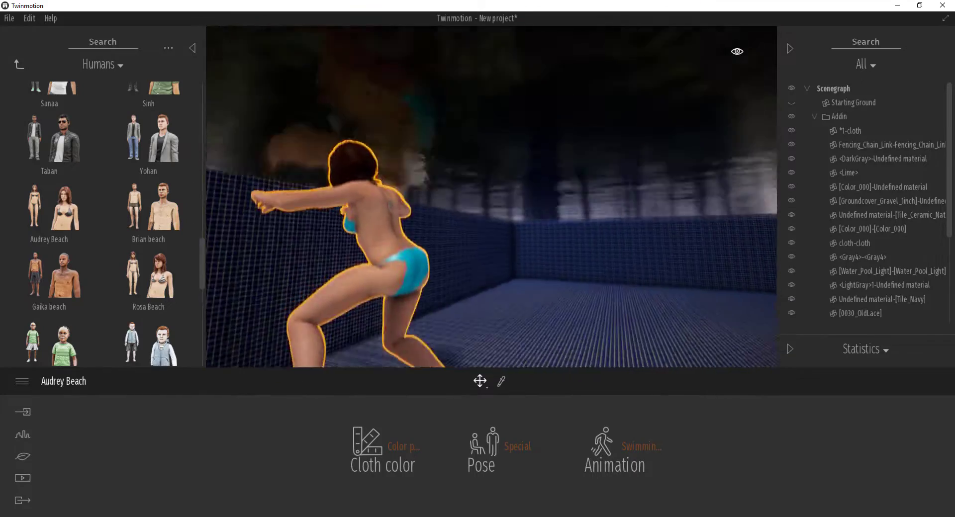
Step: Add an Audrey Beach figure on the paved deck beside the pool, near the sun loungers
{"action": "middle_click_drag", "start_coordinate": [369, 164], "coordinate": [627, 283]}
{"action": "scroll", "coordinate": [632, 280], "scroll_direction": "down", "scroll_amount": 3}
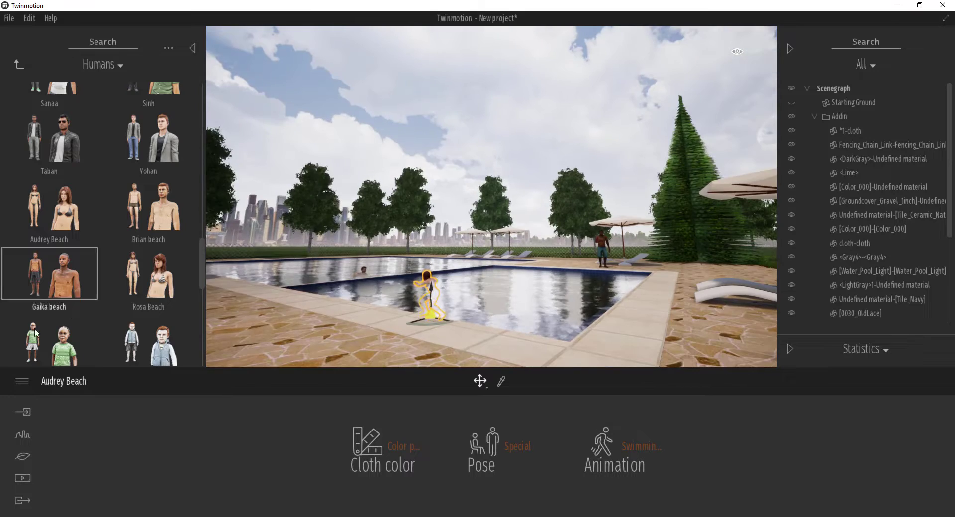
{"action": "left_click_drag", "start_coordinate": [50, 209], "coordinate": [689, 344]}
{"action": "middle_click_drag", "start_coordinate": [689, 343], "coordinate": [659, 360]}
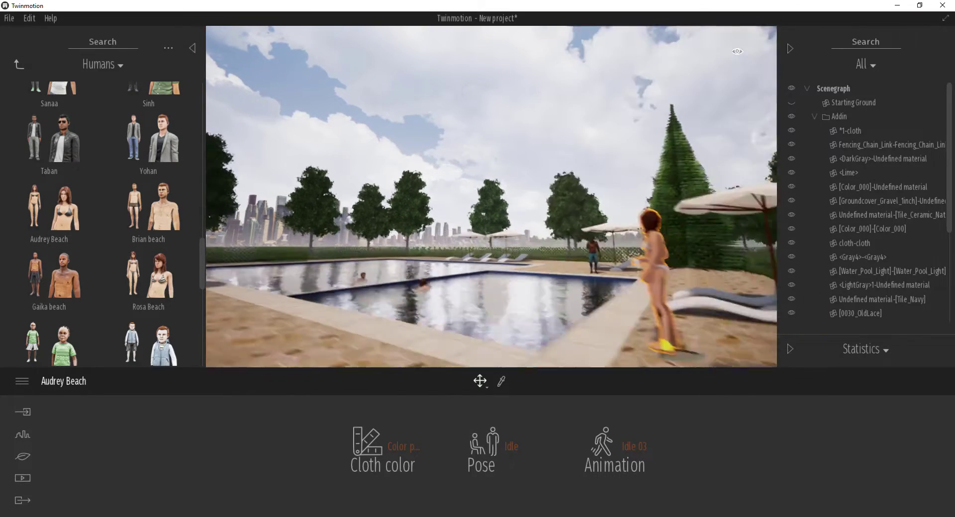
Step: Place Hot Air Balloon 03 from the Aircraft library in the sky above the pool
{"action": "left_click", "coordinate": [18, 64]}
{"action": "left_click", "coordinate": [154, 253]}
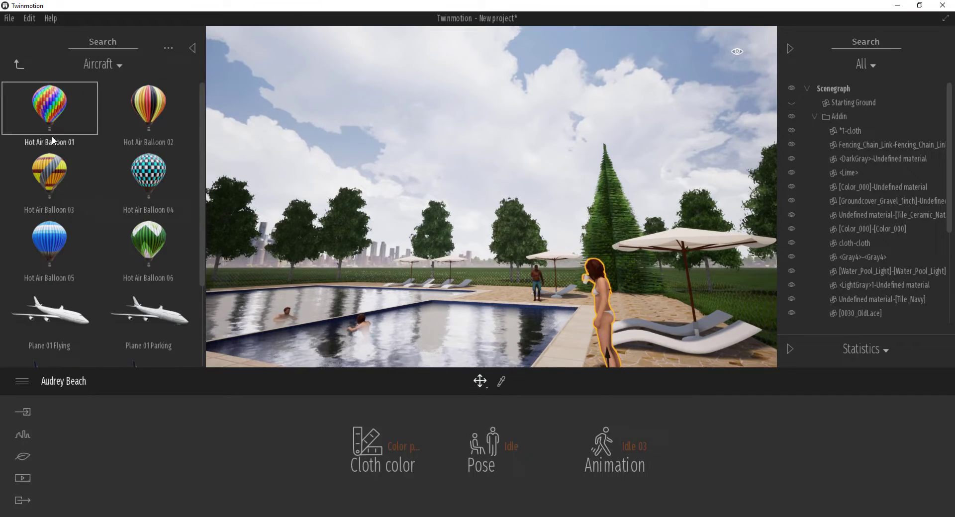
{"action": "left_click_drag", "start_coordinate": [49, 177], "coordinate": [480, 201]}
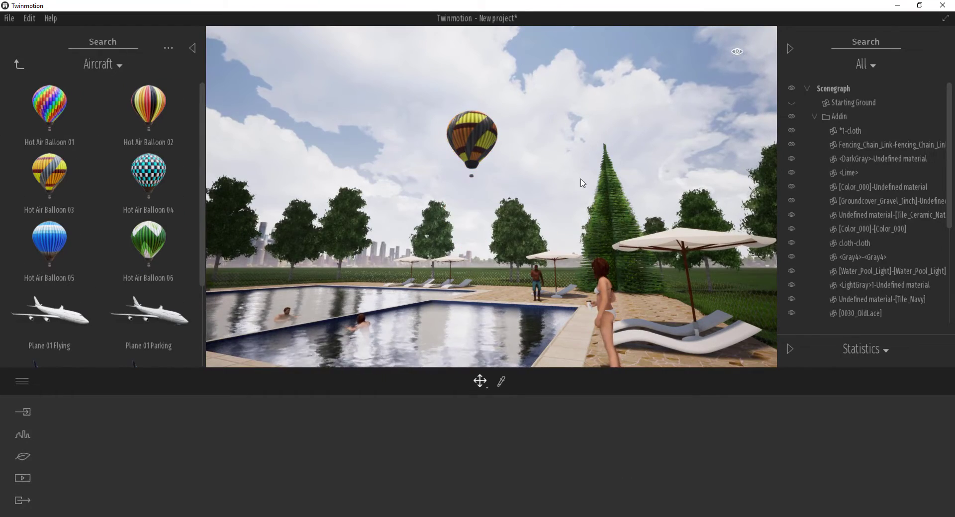
{"action": "scroll", "coordinate": [116, 209], "scroll_direction": "down", "scroll_amount": 3}
{"action": "left_click", "coordinate": [23, 435]}
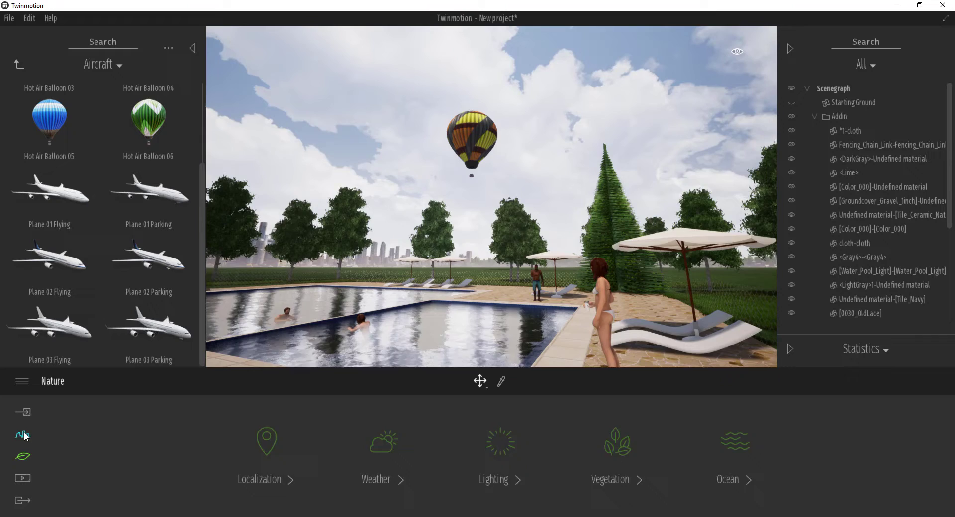
{"action": "left_click", "coordinate": [24, 436]}
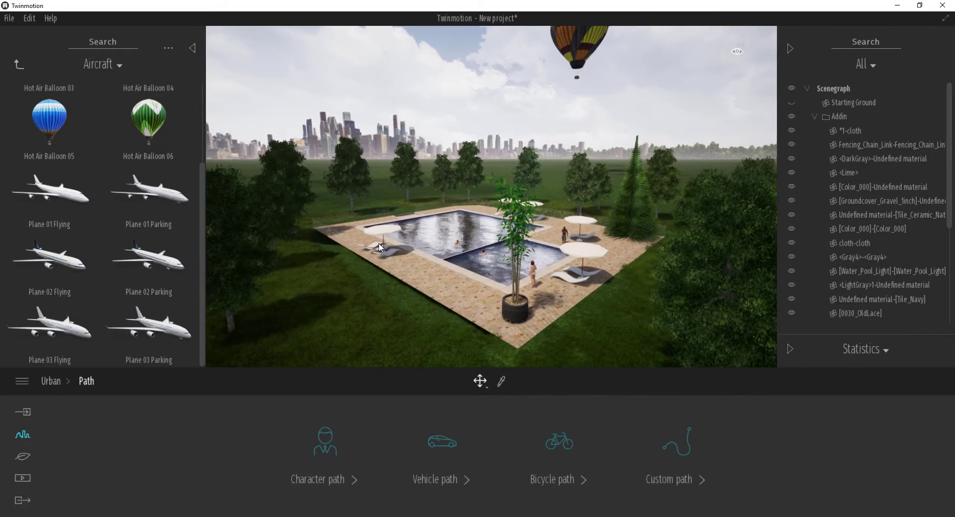
{"action": "middle_click_drag", "start_coordinate": [380, 247], "coordinate": [563, 186]}
{"action": "scroll", "coordinate": [565, 187], "scroll_direction": "down", "scroll_amount": 5}
{"action": "left_click", "coordinate": [672, 442]}
{"action": "left_click", "coordinate": [682, 244]}
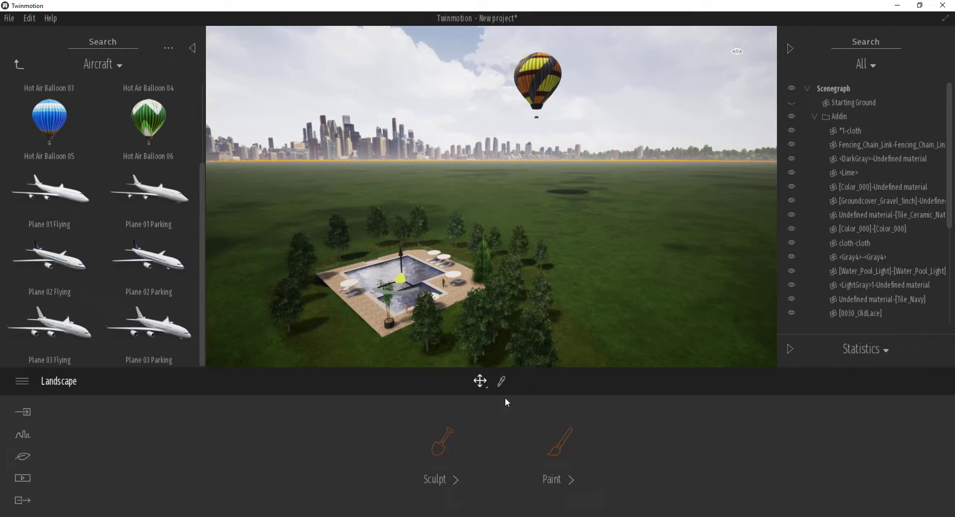
{"action": "left_click", "coordinate": [458, 460]}
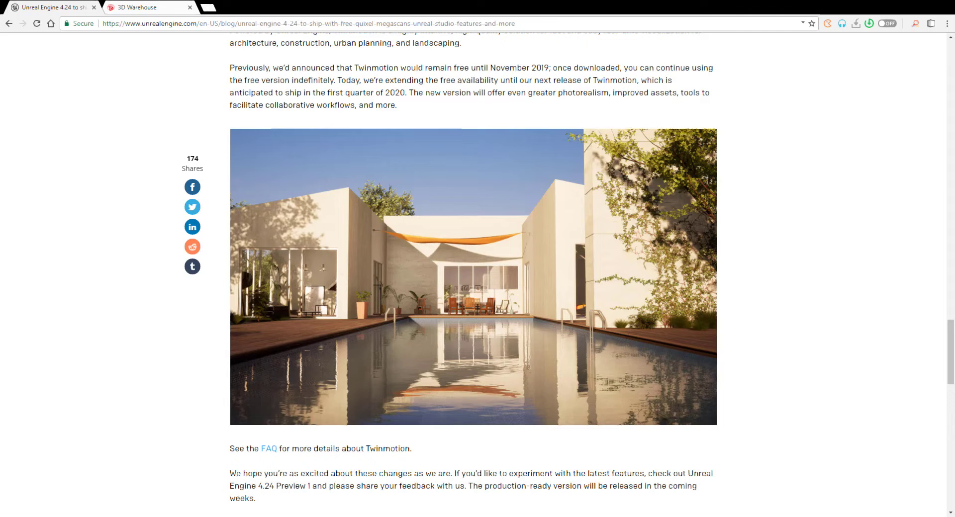
Step: Download the Pool model from 3D Warehouse into SketchUp, proceeding to sign-in when required
{"action": "left_click", "coordinate": [142, 7]}
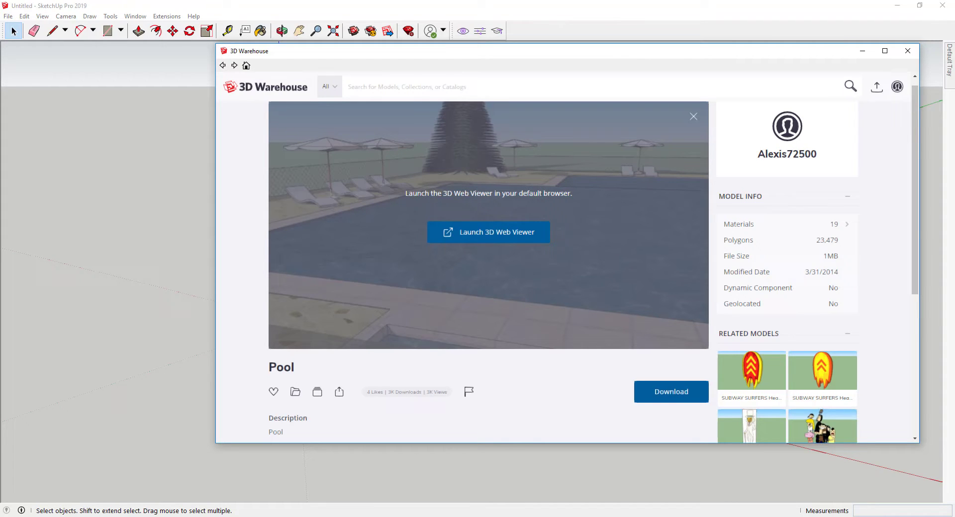
{"action": "left_click", "coordinate": [668, 393]}
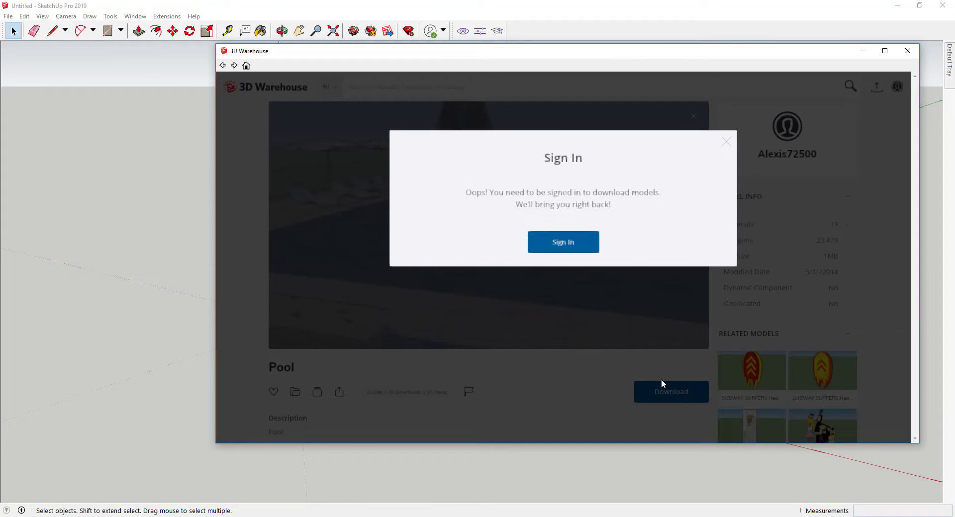
{"action": "left_click", "coordinate": [597, 243]}
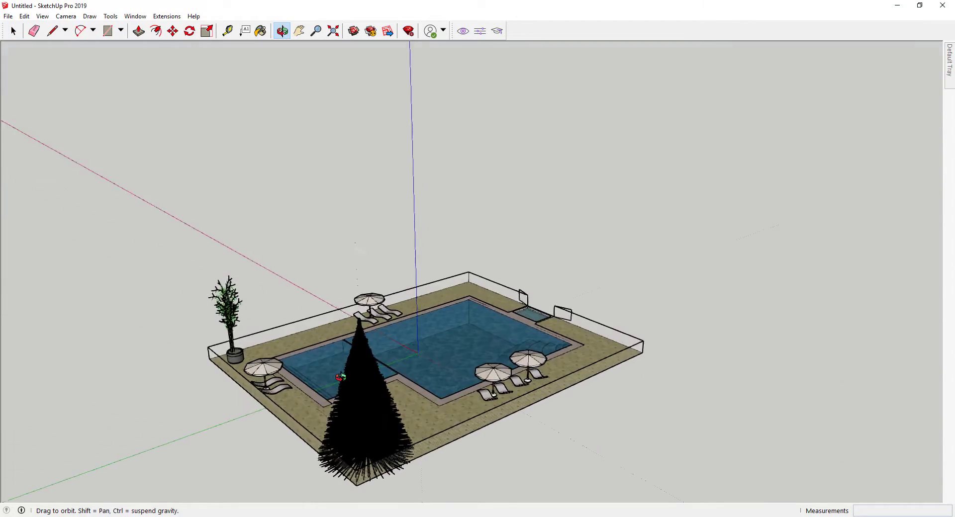
Step: Examine the imported pool model from several angles and distances, including the sun loungers, umbrellas, fence and pool basin
{"action": "middle_click_drag", "start_coordinate": [378, 319], "coordinate": [408, 328]}
{"action": "scroll", "coordinate": [417, 394], "scroll_direction": "up", "scroll_amount": 5}
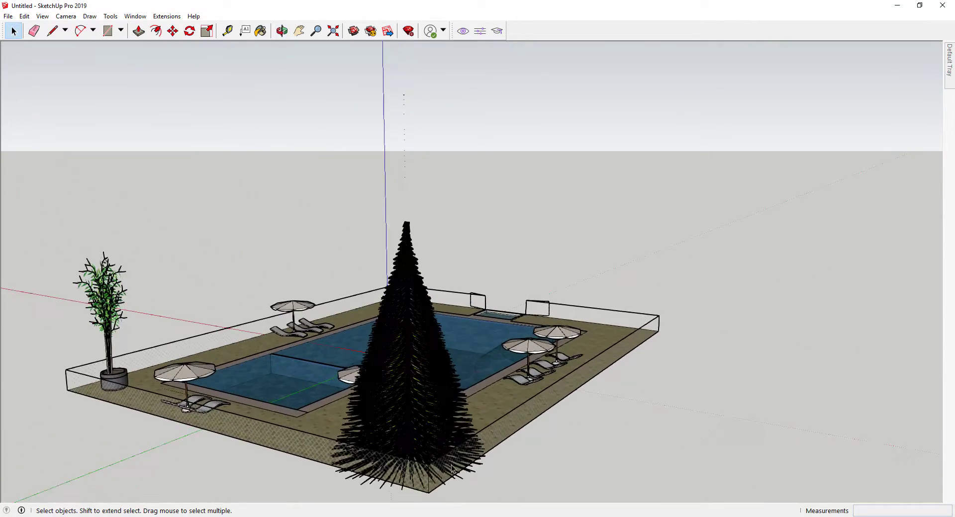
{"action": "scroll", "coordinate": [417, 394], "scroll_direction": "up", "scroll_amount": 3}
{"action": "middle_click_drag", "start_coordinate": [691, 337], "coordinate": [414, 337]}
{"action": "key", "text": "space"}
{"action": "scroll", "coordinate": [440, 357], "scroll_direction": "up", "scroll_amount": 4}
{"action": "scroll", "coordinate": [599, 360], "scroll_direction": "down", "scroll_amount": 4}
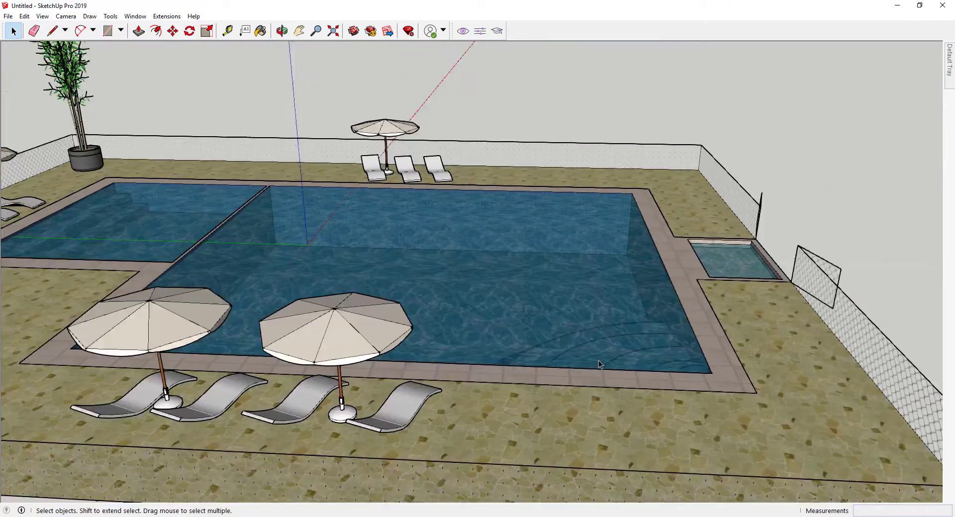
{"action": "middle_click_drag", "start_coordinate": [599, 361], "coordinate": [507, 269]}
{"action": "scroll", "coordinate": [512, 192], "scroll_direction": "up", "scroll_amount": 5}
{"action": "middle_click_drag", "start_coordinate": [522, 168], "coordinate": [519, 192]}
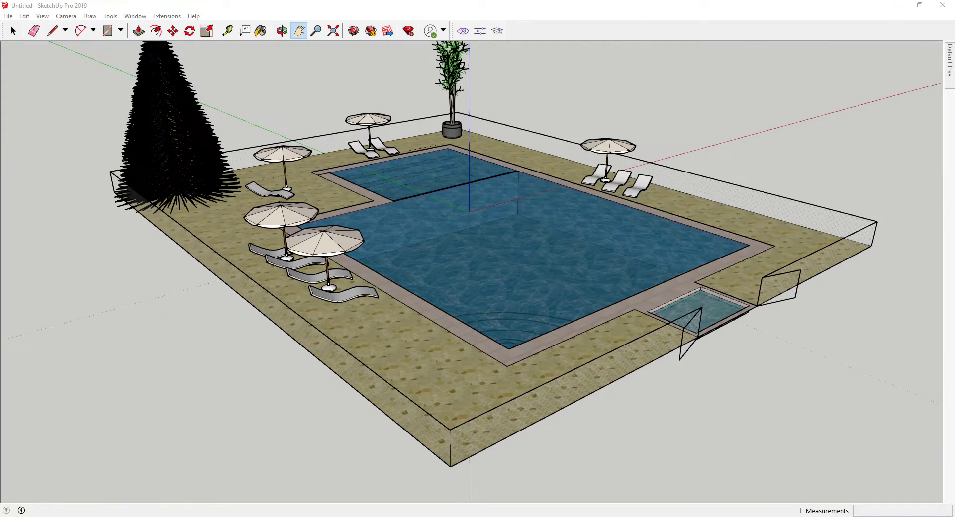
{"action": "scroll", "coordinate": [514, 305], "scroll_direction": "down", "scroll_amount": 4}
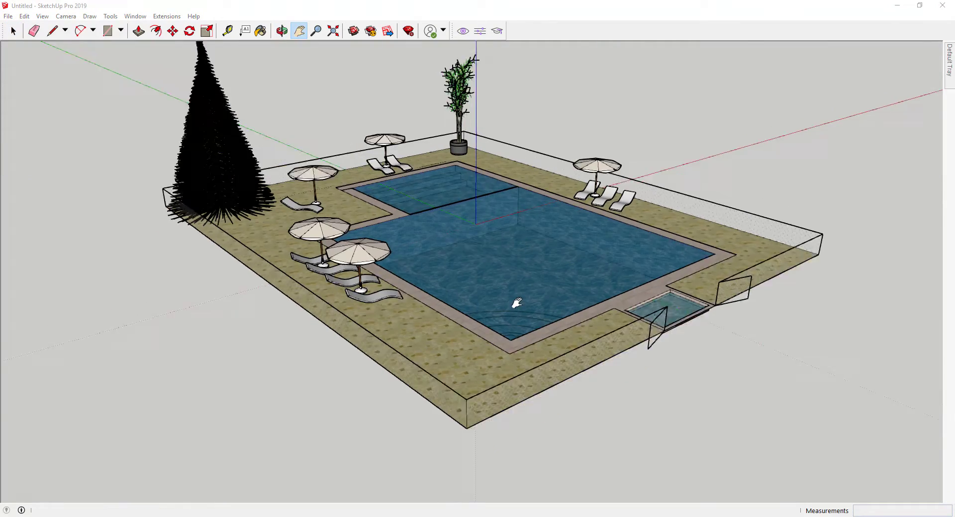
{"action": "scroll", "coordinate": [531, 275], "scroll_direction": "up", "scroll_amount": 5}
{"action": "scroll", "coordinate": [531, 275], "scroll_direction": "down", "scroll_amount": 4}
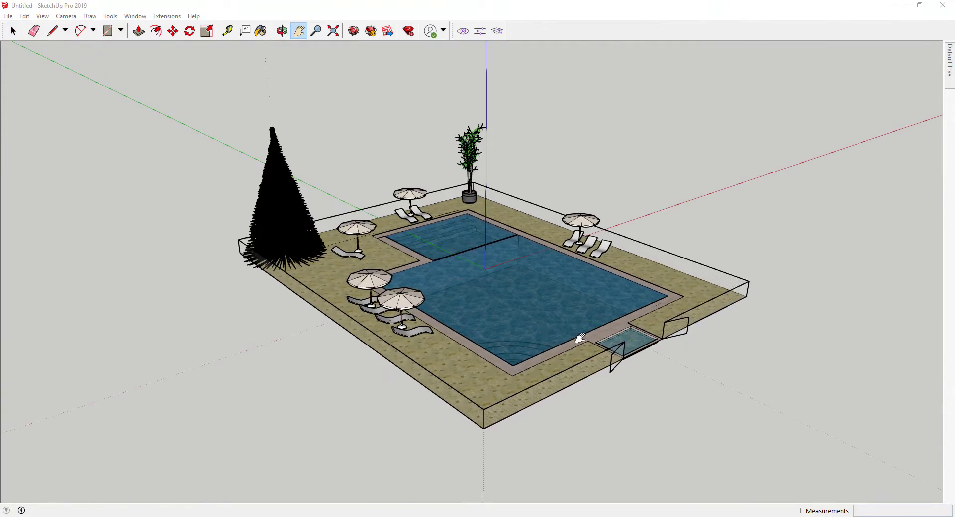
{"action": "middle_click_drag", "start_coordinate": [578, 337], "coordinate": [649, 302]}
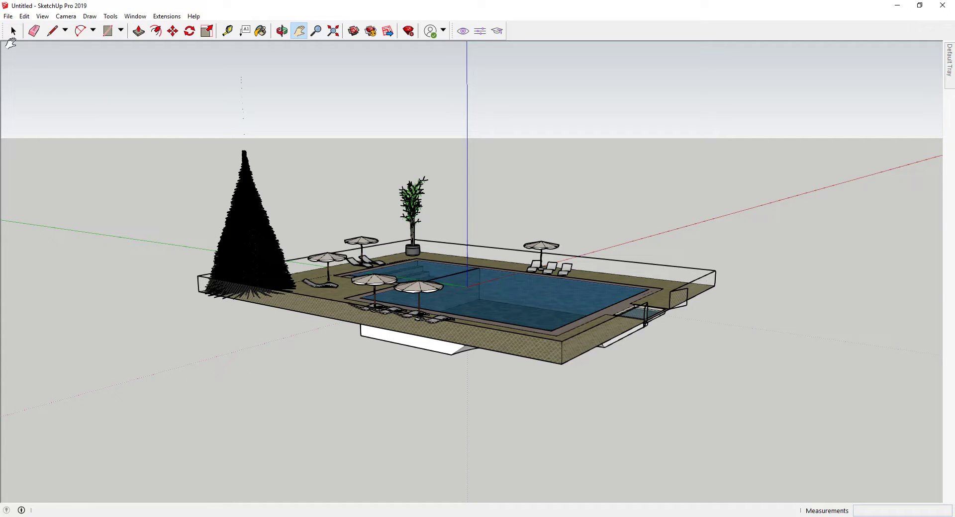
{"action": "left_click", "coordinate": [8, 16]}
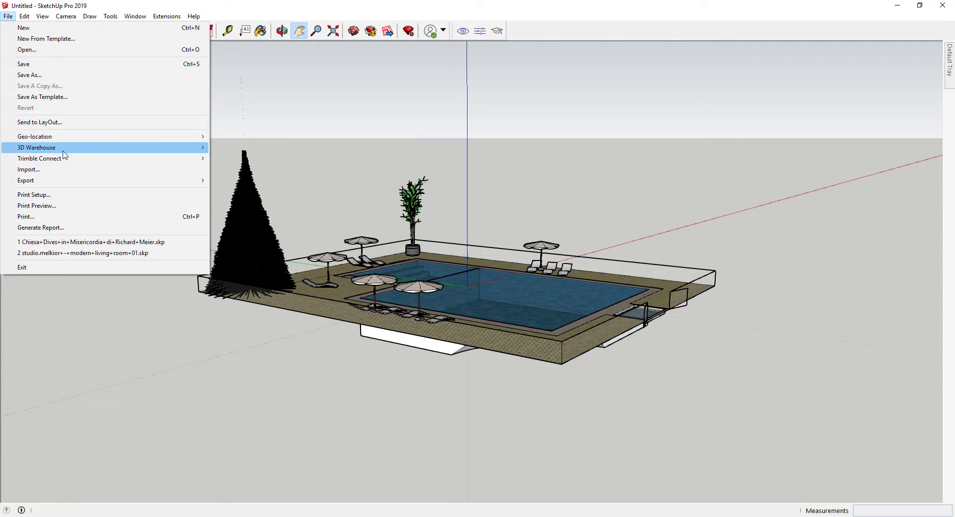
{"action": "left_click", "coordinate": [356, 128]}
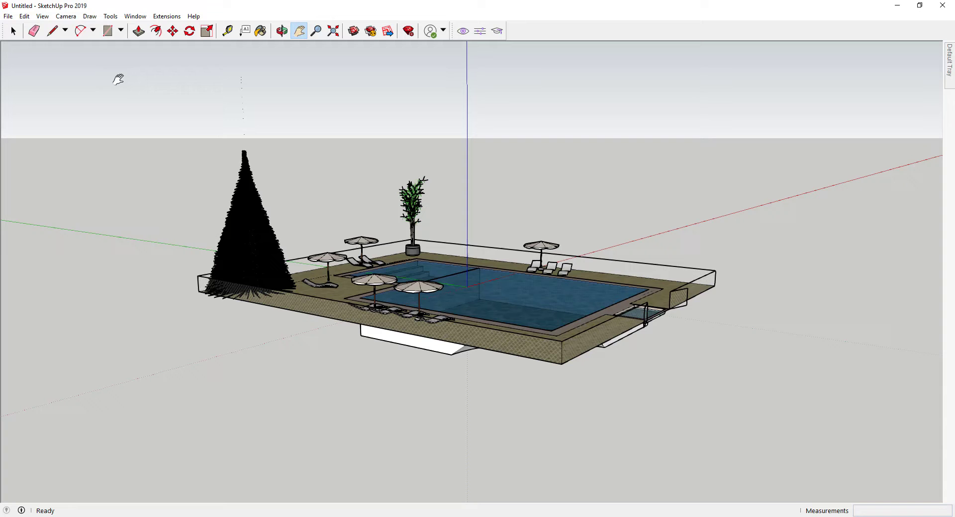
Step: Switch the camera to Parallel Projection for the pool model
{"action": "left_click", "coordinate": [42, 16]}
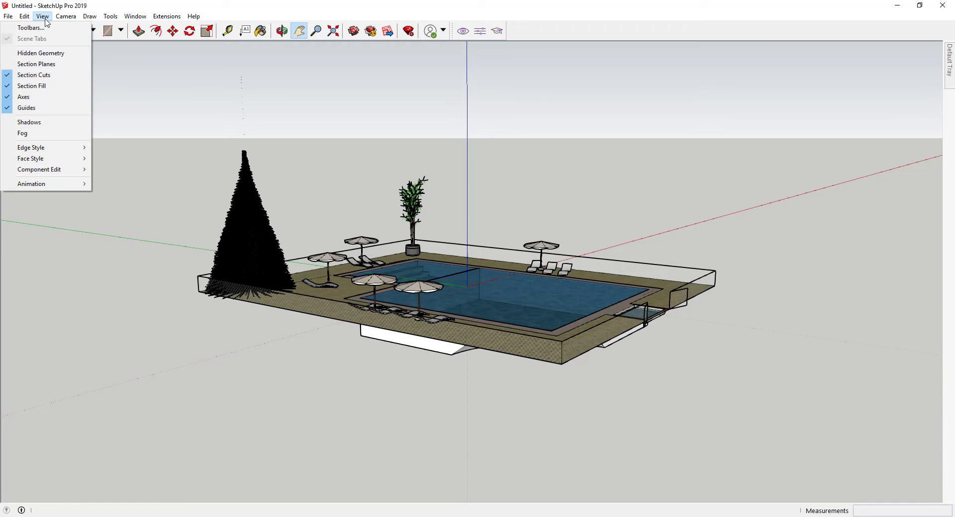
{"action": "mouse_move", "coordinate": [66, 17]}
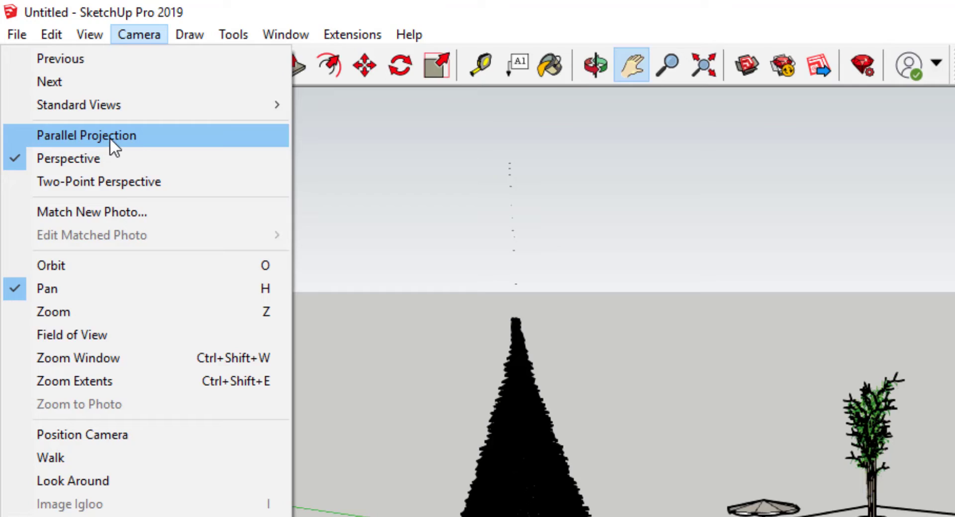
{"action": "left_click", "coordinate": [109, 137]}
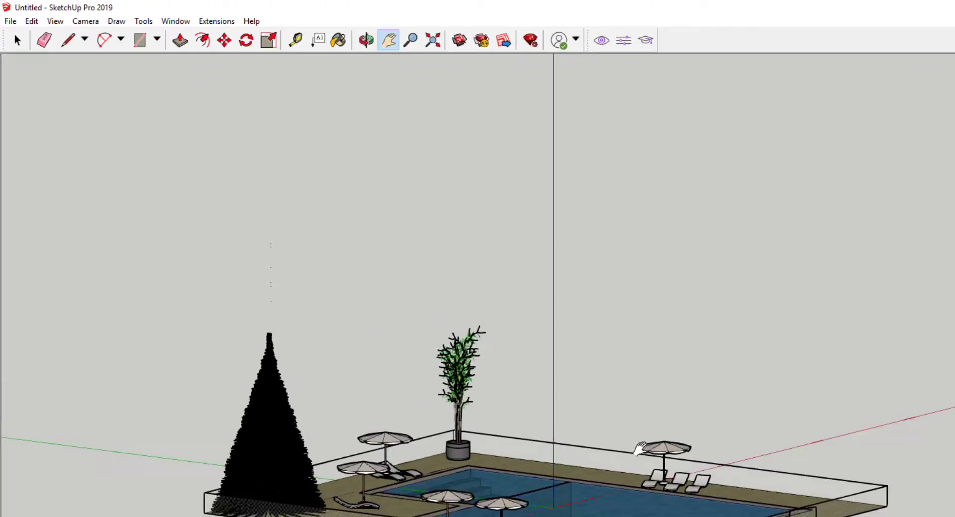
{"action": "middle_click_drag", "start_coordinate": [640, 449], "coordinate": [799, 351], "text": "shift"}
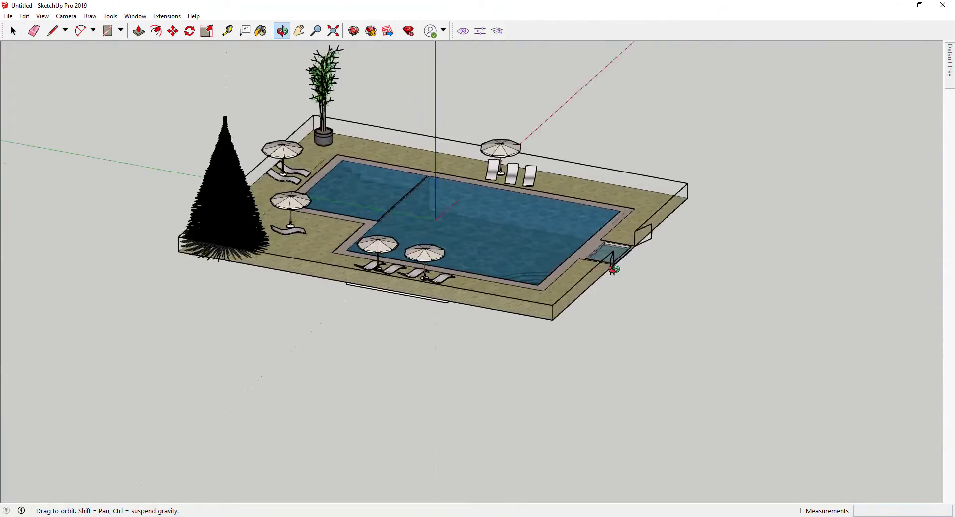
{"action": "middle_click_drag", "start_coordinate": [614, 271], "coordinate": [466, 276]}
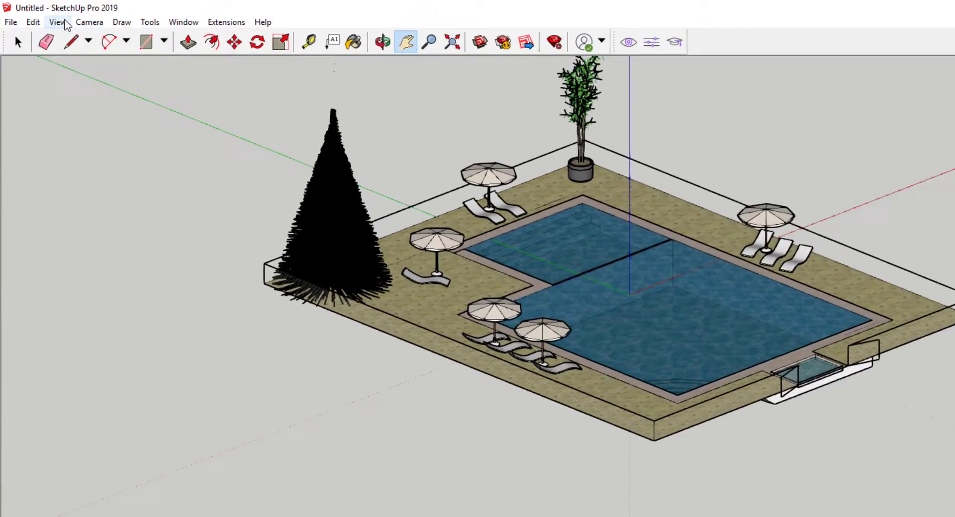
Step: Display the pool model in the standard Left view
{"action": "left_click", "coordinate": [65, 24]}
{"action": "mouse_move", "coordinate": [96, 22]}
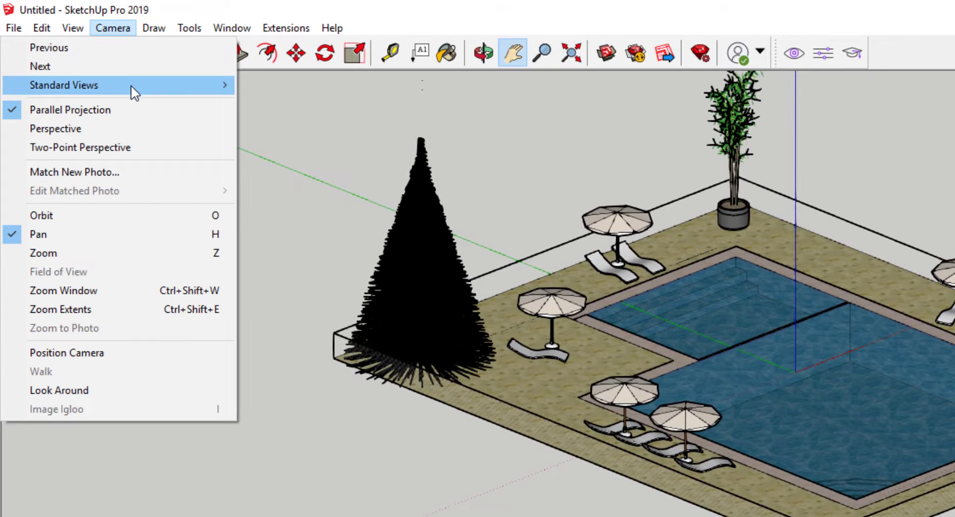
{"action": "mouse_move", "coordinate": [130, 85]}
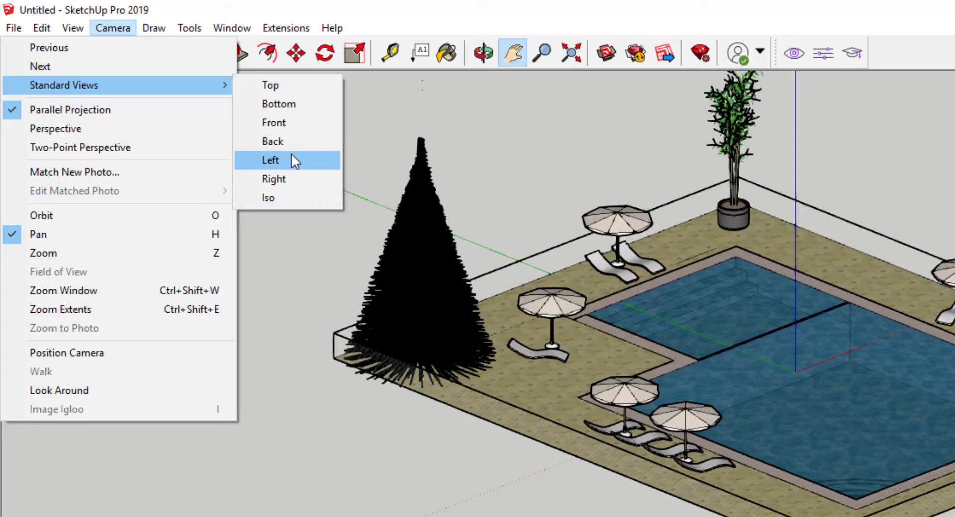
{"action": "left_click", "coordinate": [271, 161]}
{"action": "left_click_drag", "start_coordinate": [465, 380], "coordinate": [606, 387]}
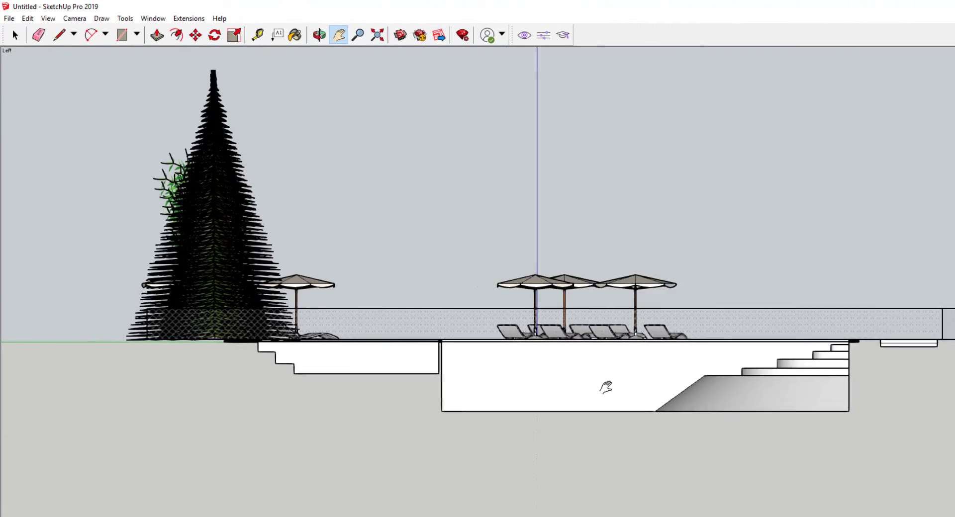
Step: Show the Views toolbar and dock it in the same row as the Twinmotion toolbar
{"action": "middle_click_drag", "start_coordinate": [606, 387], "coordinate": [47, 40], "text": "shift"}
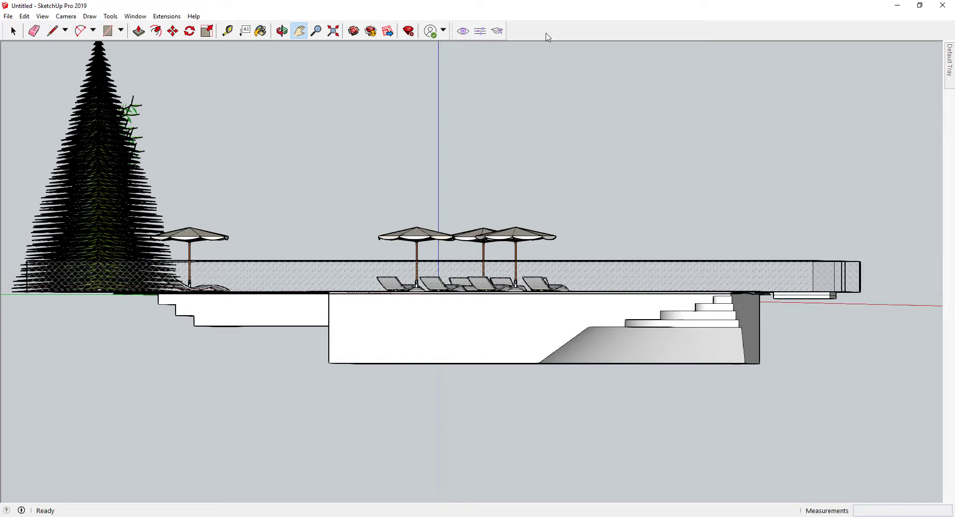
{"action": "right_click", "coordinate": [558, 38]}
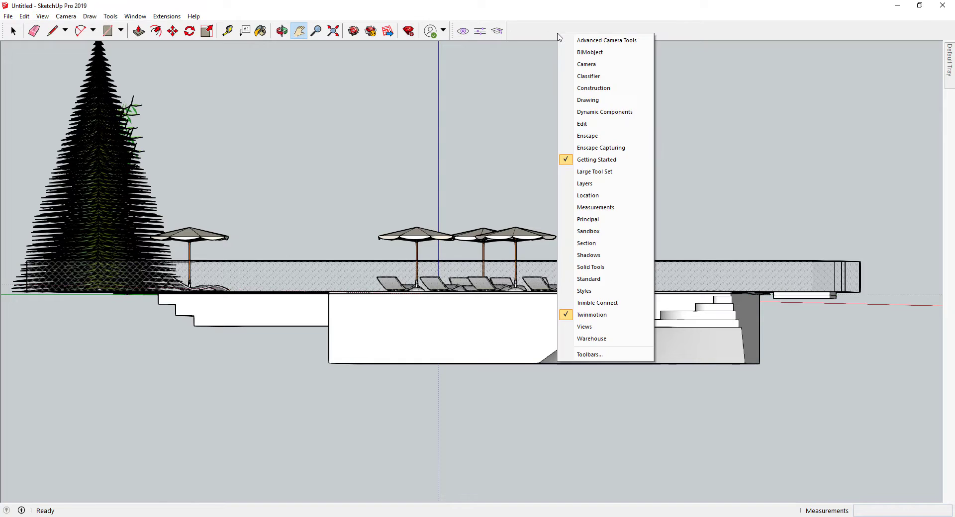
{"action": "right_click", "coordinate": [670, 33]}
{"action": "right_click", "coordinate": [591, 33]}
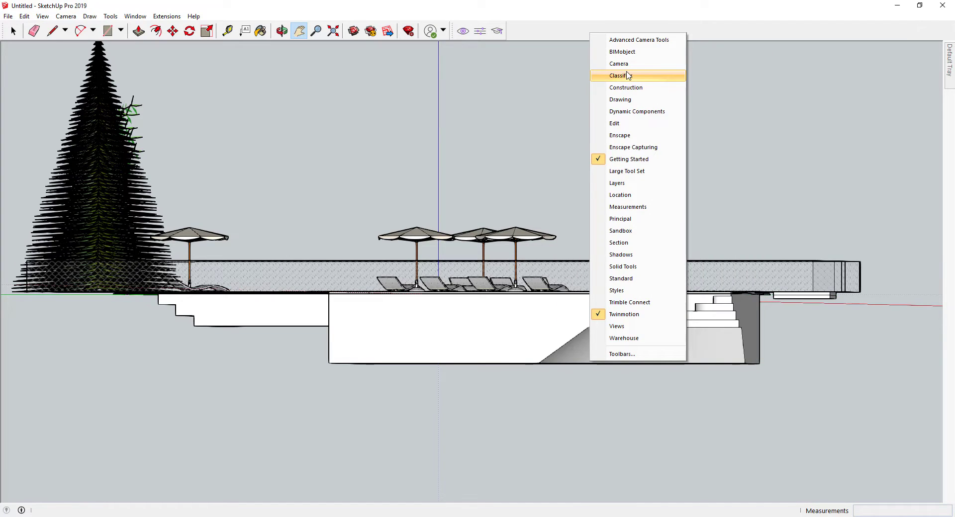
{"action": "left_click", "coordinate": [624, 327]}
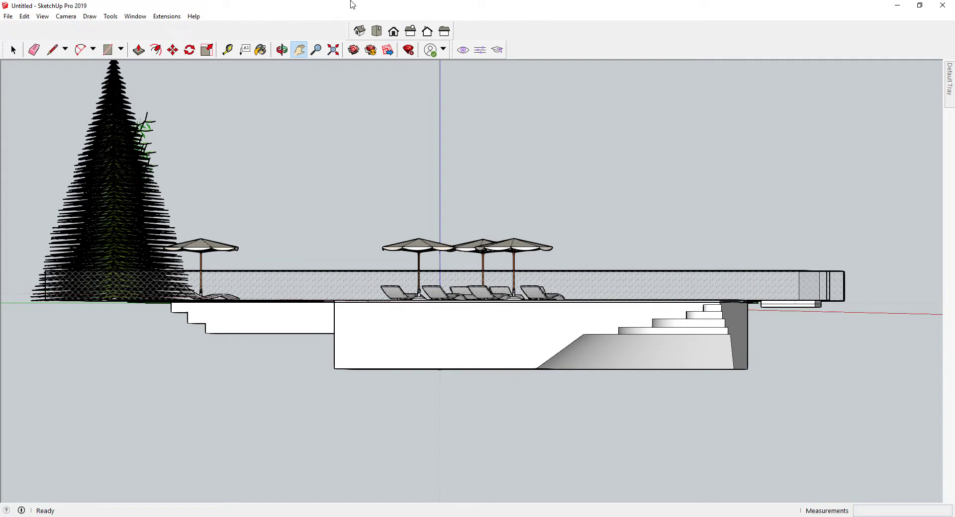
{"action": "left_click_drag", "start_coordinate": [350, 31], "coordinate": [512, 61]}
Step: Cycle the pool model through the Right, Left and Back standard views, ending in the Right view
{"action": "left_click", "coordinate": [571, 31]}
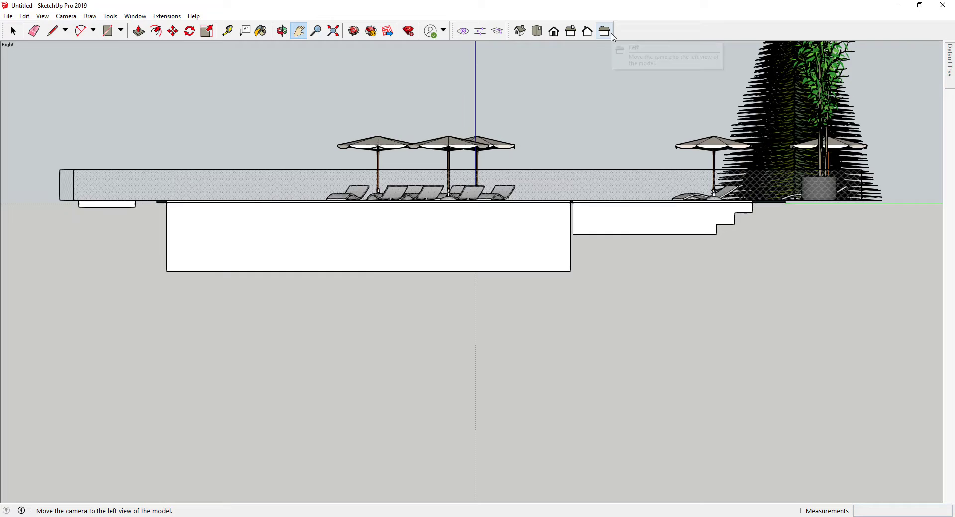
{"action": "left_click", "coordinate": [605, 31]}
{"action": "left_click", "coordinate": [587, 31]}
{"action": "left_click", "coordinate": [570, 31]}
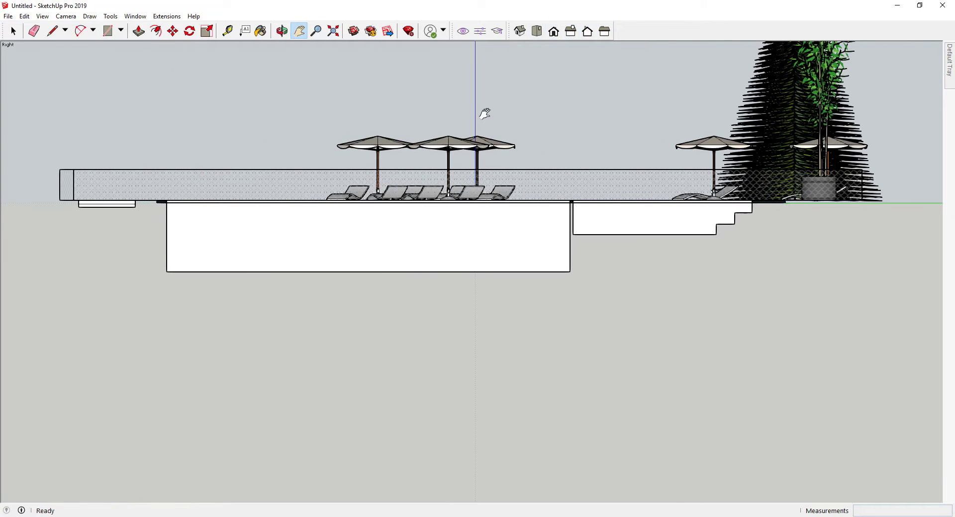
{"action": "left_click_drag", "start_coordinate": [548, 100], "coordinate": [535, 259]}
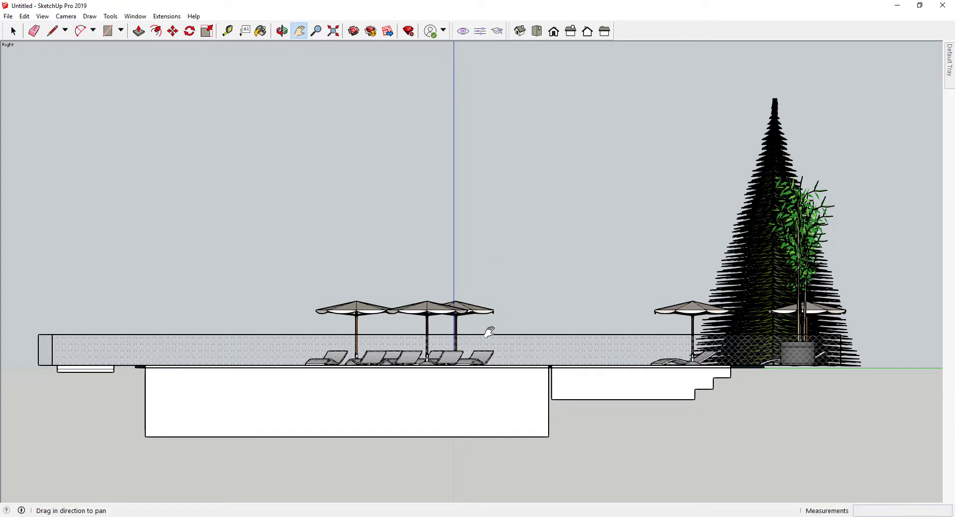
{"action": "left_click_drag", "start_coordinate": [491, 301], "coordinate": [547, 271]}
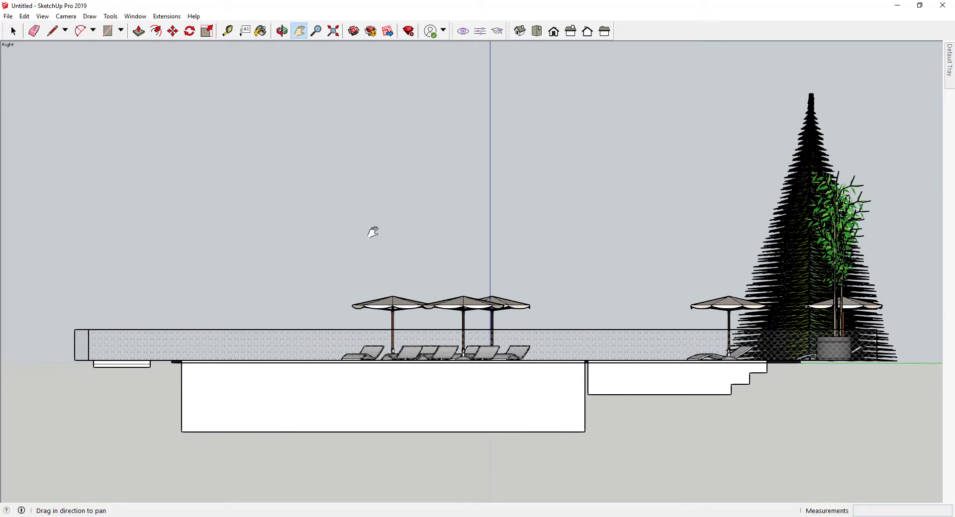
{"action": "left_click", "coordinate": [8, 17]}
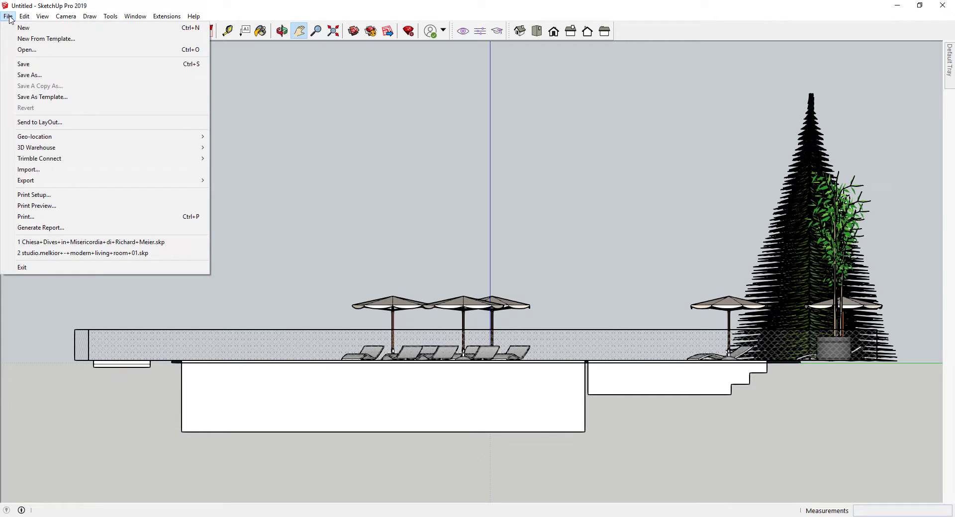
{"action": "mouse_move", "coordinate": [44, 182]}
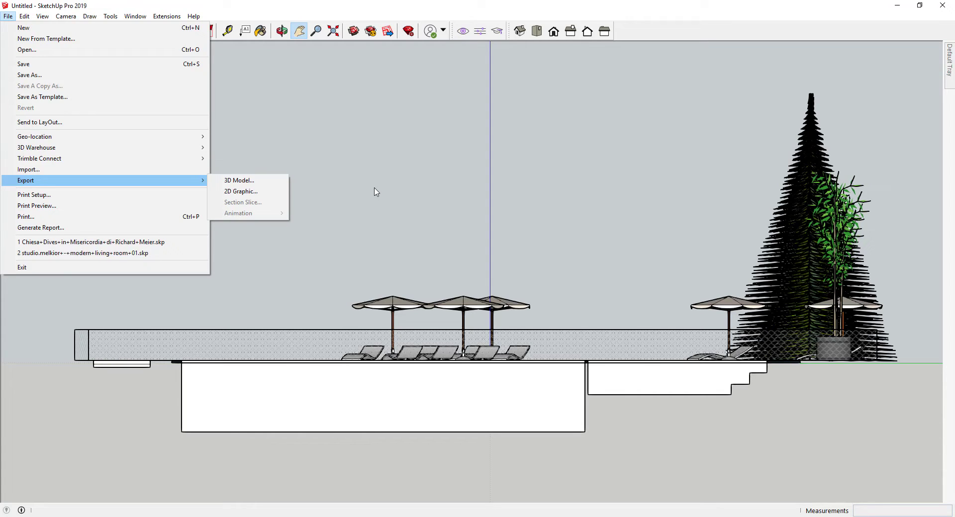
Step: Open the Default Styles collection and apply the untextured shaded style with a white background to the pool model
{"action": "left_click", "coordinate": [949, 54]}
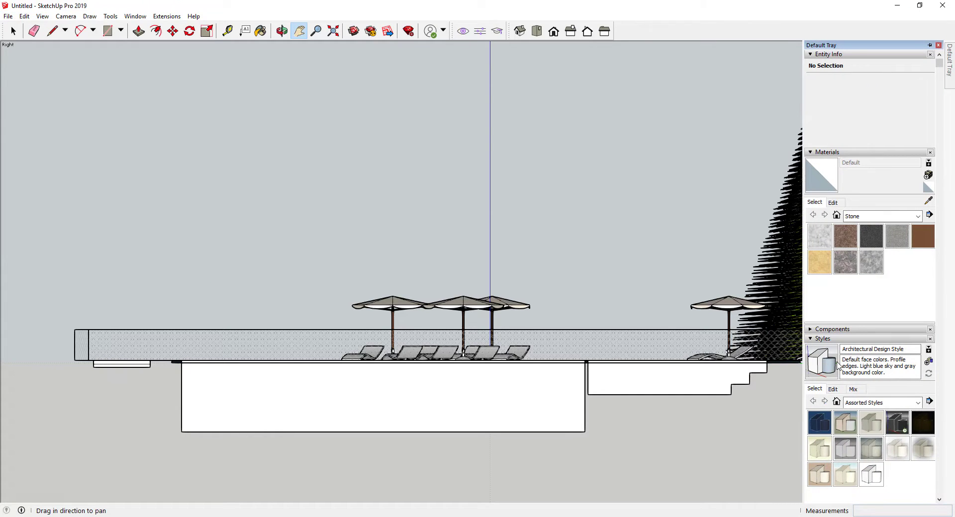
{"action": "scroll", "coordinate": [858, 423], "scroll_direction": "down", "scroll_amount": 2}
{"action": "left_click", "coordinate": [866, 343]}
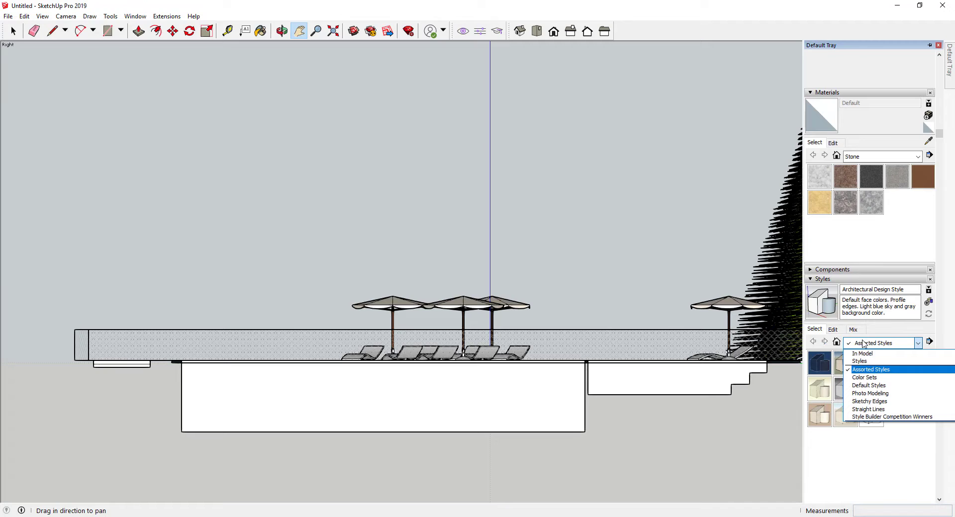
{"action": "left_click", "coordinate": [868, 386]}
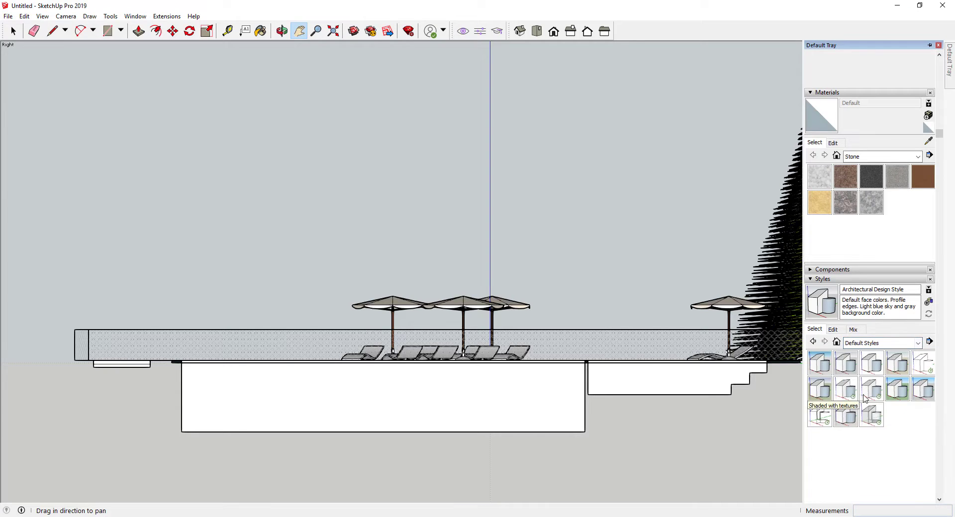
{"action": "left_click", "coordinate": [847, 392]}
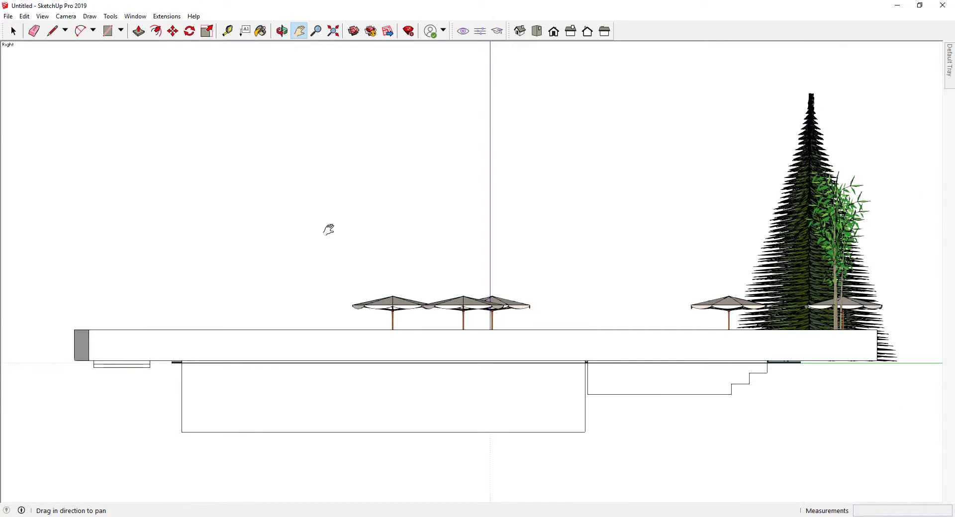
Step: Try the Shaded with textures, Construction Documentation and HiddenLine styles, ending with the default style that has a blue sky
{"action": "mouse_move", "coordinate": [948, 49]}
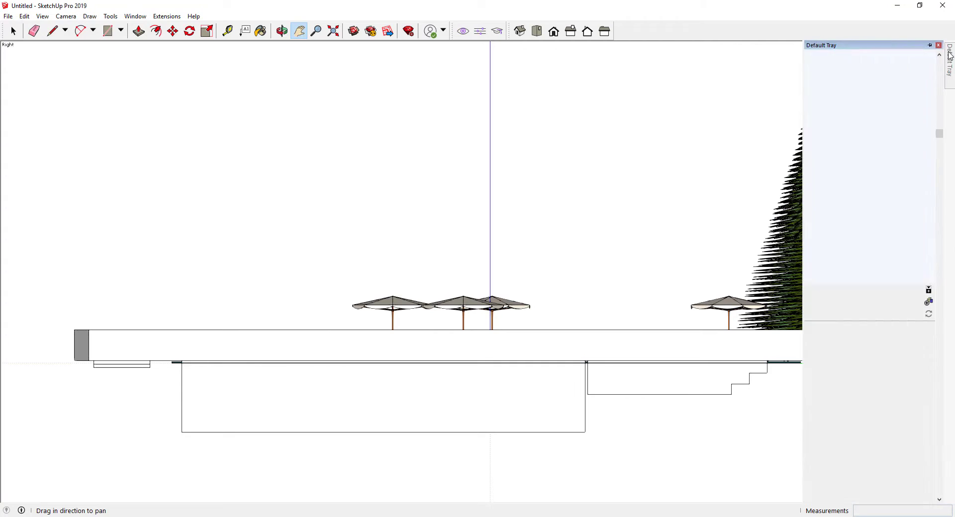
{"action": "left_click", "coordinate": [871, 387]}
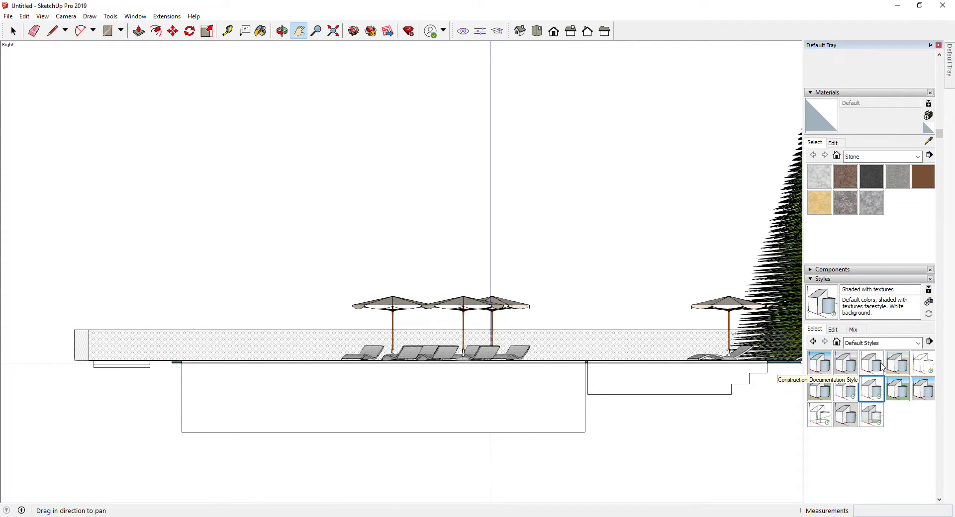
{"action": "left_click", "coordinate": [871, 366]}
{"action": "left_click", "coordinate": [922, 366]}
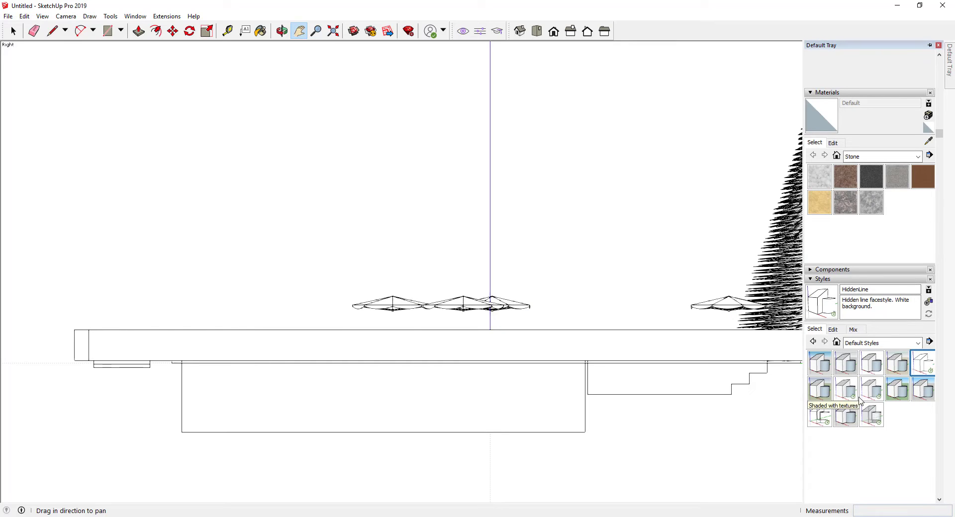
{"action": "left_click", "coordinate": [869, 395]}
{"action": "left_click", "coordinate": [847, 389]}
{"action": "left_click", "coordinate": [872, 398]}
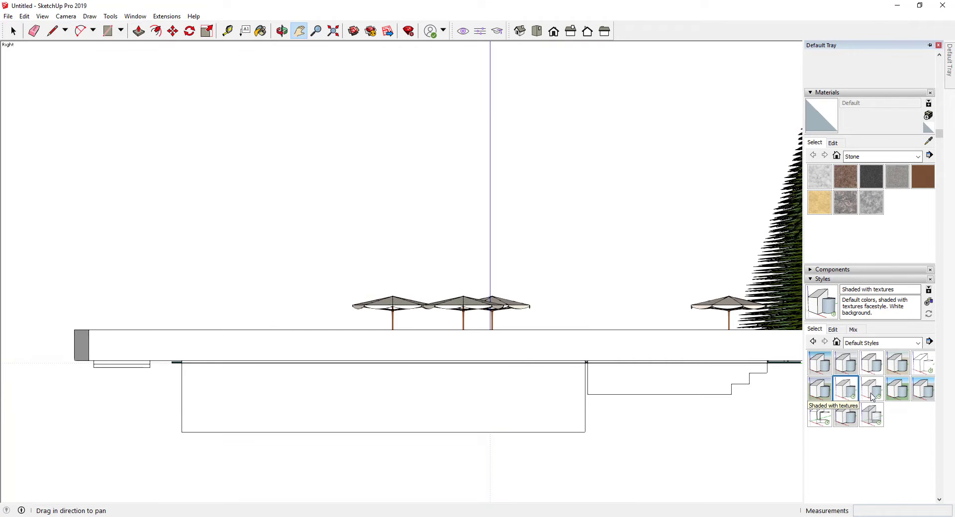
{"action": "left_click", "coordinate": [819, 365]}
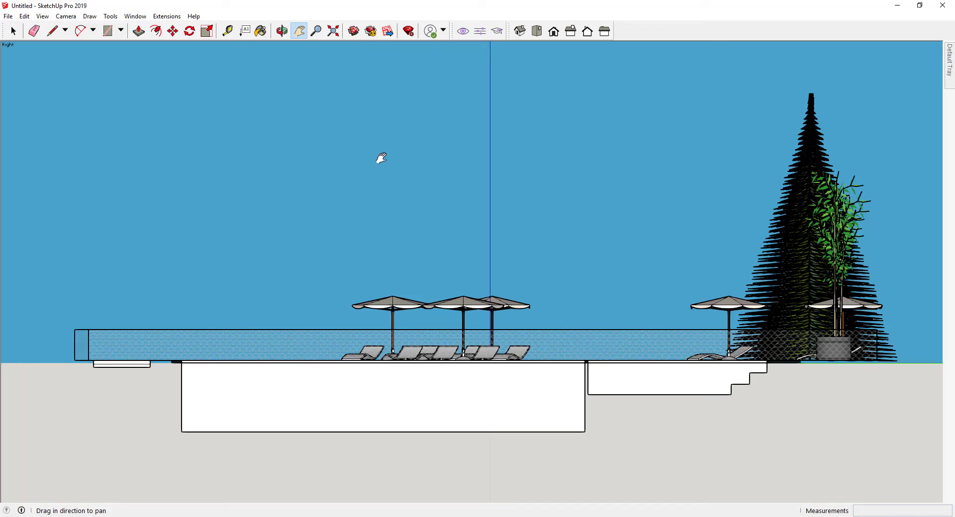
Step: Switch the pool model's camera from Parallel Projection to Perspective
{"action": "middle_click_drag", "start_coordinate": [381, 159], "coordinate": [1, 234]}
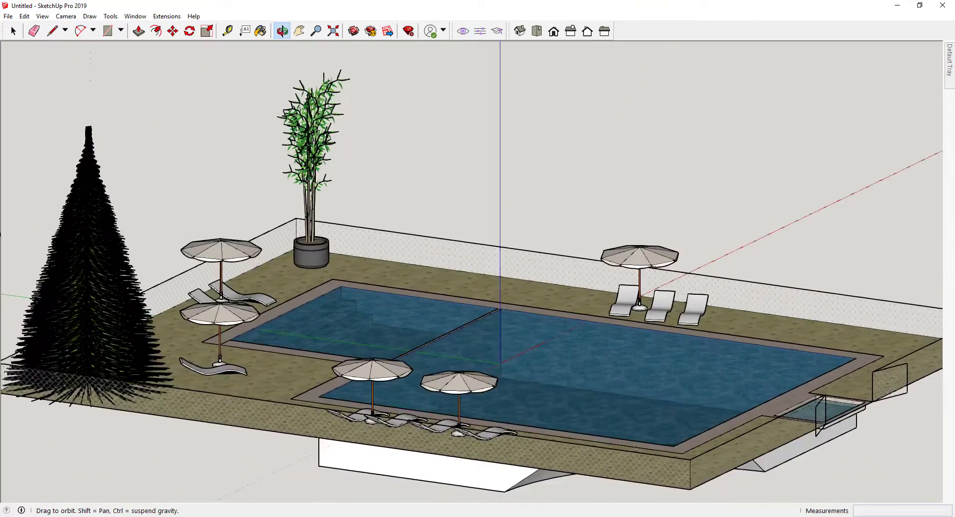
{"action": "scroll", "coordinate": [180, 226], "scroll_direction": "down", "scroll_amount": 4}
{"action": "middle_click_drag", "start_coordinate": [409, 316], "coordinate": [222, 332]}
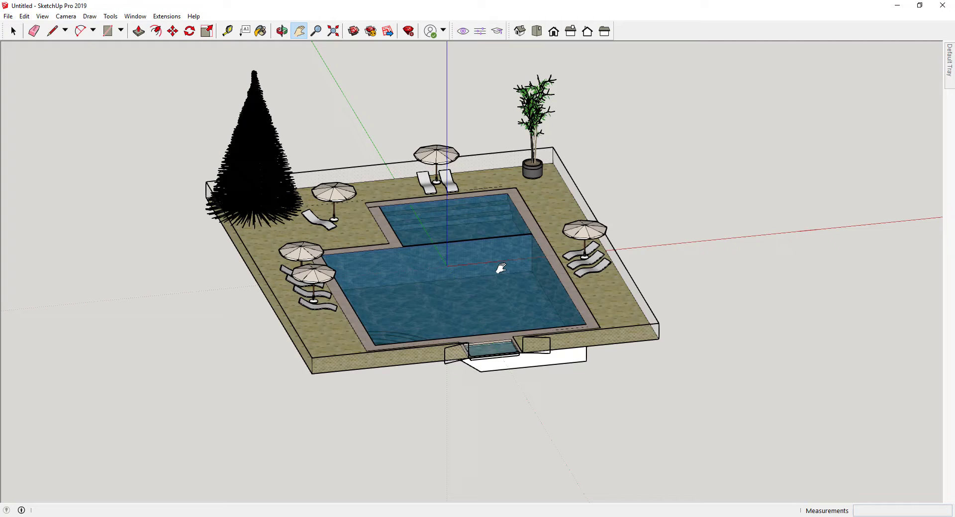
{"action": "left_click_drag", "start_coordinate": [485, 194], "coordinate": [565, 297]}
{"action": "scroll", "coordinate": [540, 310], "scroll_direction": "up", "scroll_amount": 2}
{"action": "middle_click_drag", "start_coordinate": [372, 361], "coordinate": [540, 394]}
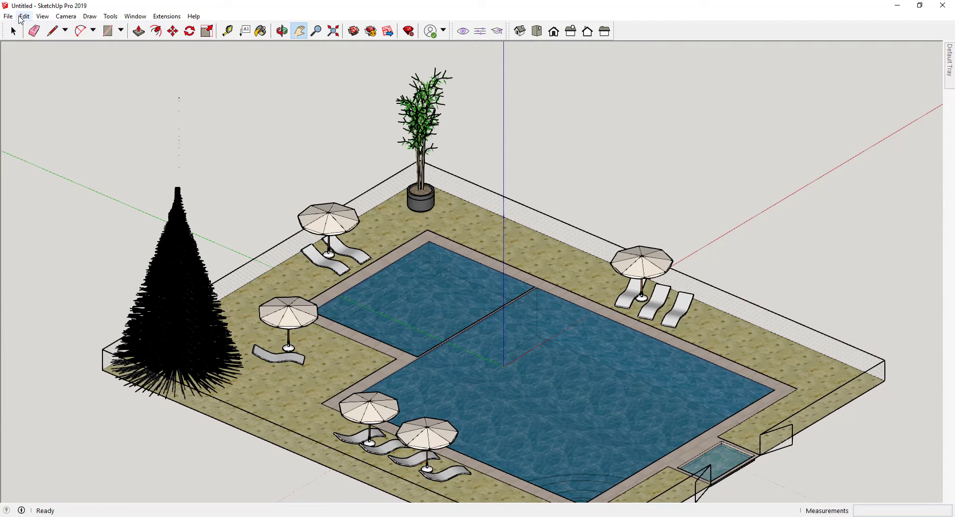
{"action": "left_click", "coordinate": [24, 16]}
{"action": "mouse_move", "coordinate": [42, 16]}
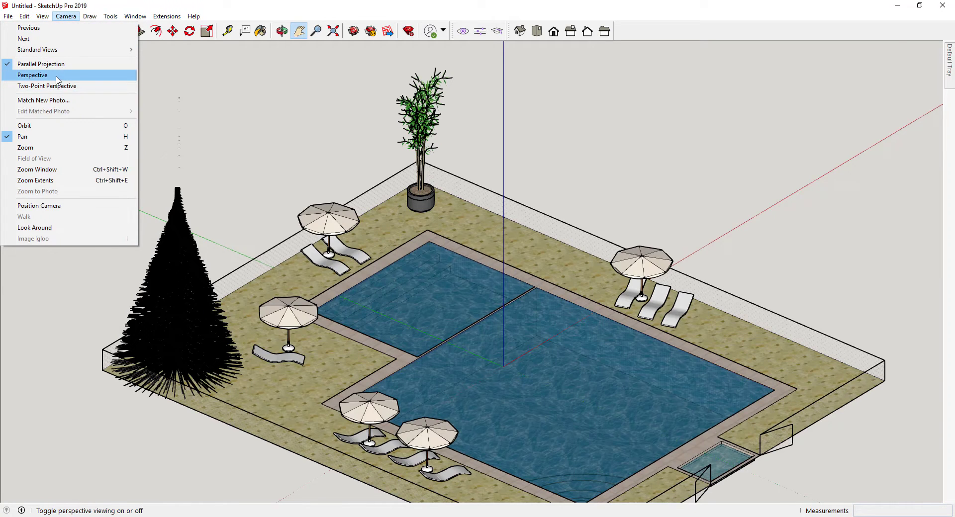
{"action": "left_click", "coordinate": [56, 79]}
{"action": "left_click_drag", "start_coordinate": [508, 380], "coordinate": [532, 265]}
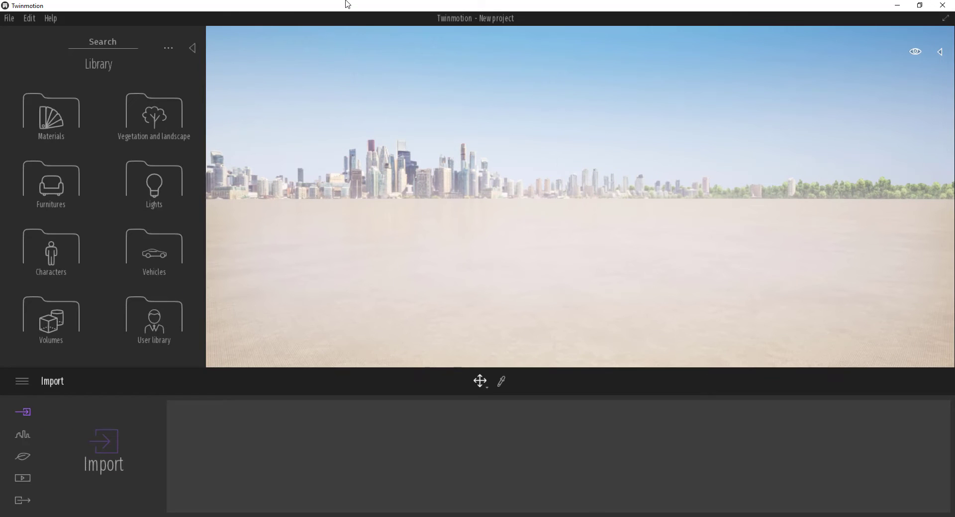
Step: Synchronize the pool model from SketchUp into the existing Twinmotion project through DirectLink and maximize the Twinmotion window
{"action": "mouse_move", "coordinate": [343, 20]}
{"action": "left_mouse_down"}
{"action": "mouse_move", "coordinate": [516, 106]}
{"action": "mouse_move", "coordinate": [494, 149]}
{"action": "left_mouse_up"}
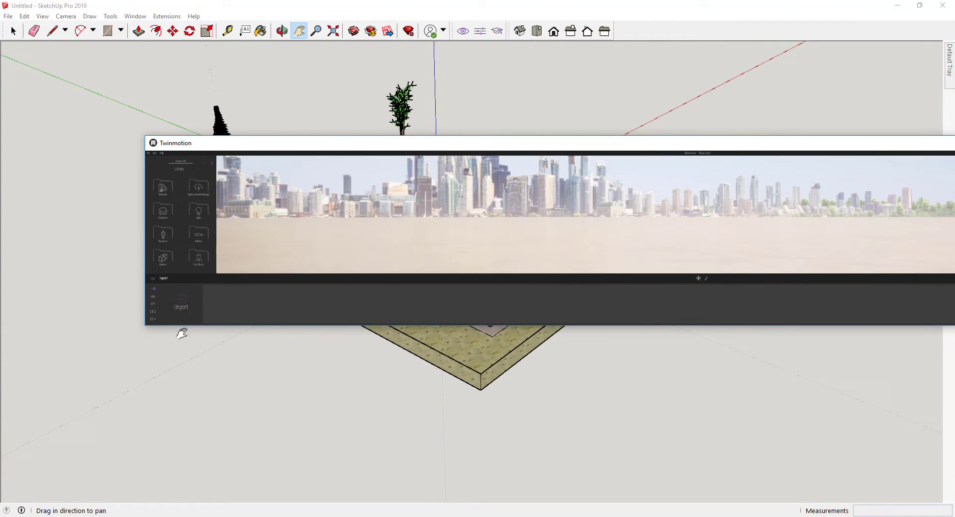
{"action": "left_click", "coordinate": [463, 31]}
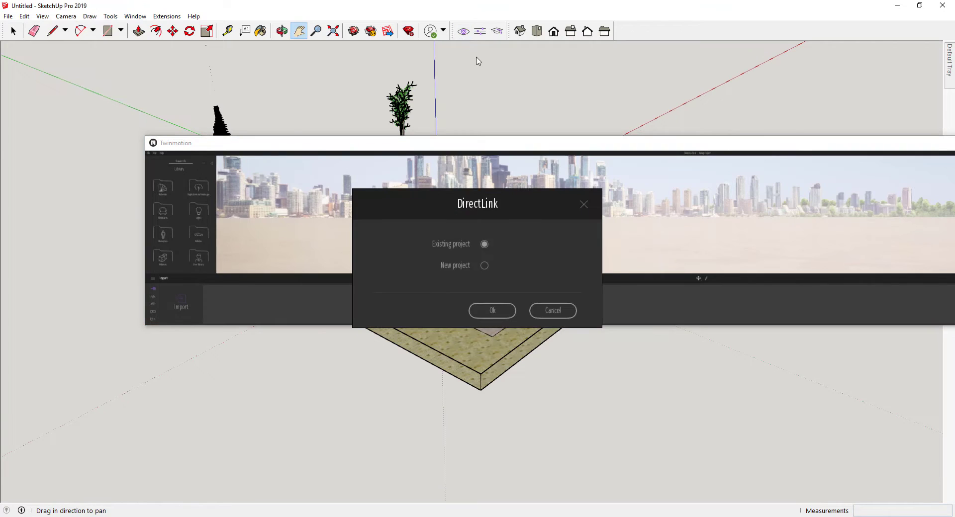
{"action": "left_click", "coordinate": [504, 310]}
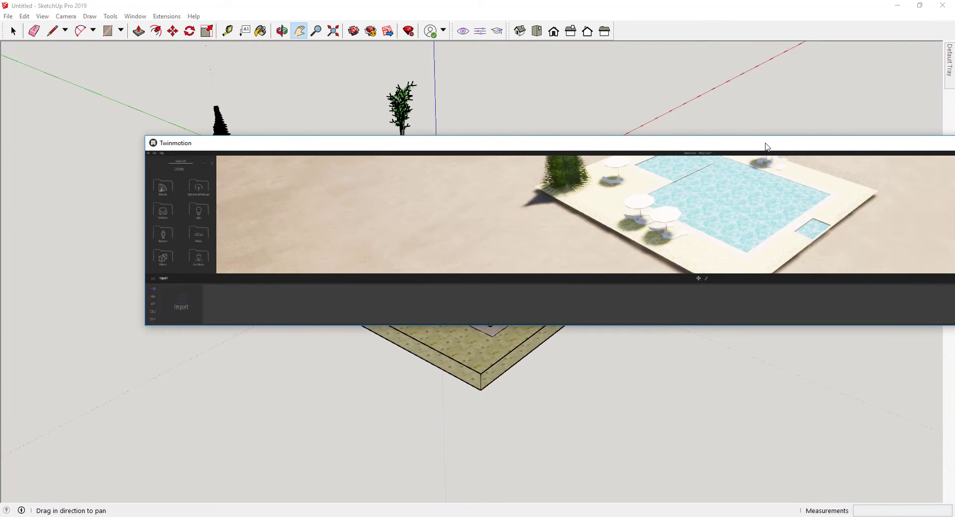
{"action": "mouse_move", "coordinate": [765, 147]}
{"action": "left_mouse_down"}
{"action": "mouse_move", "coordinate": [595, 136]}
{"action": "mouse_move", "coordinate": [603, 138]}
{"action": "left_mouse_up"}
{"action": "double_click", "coordinate": [604, 138]}
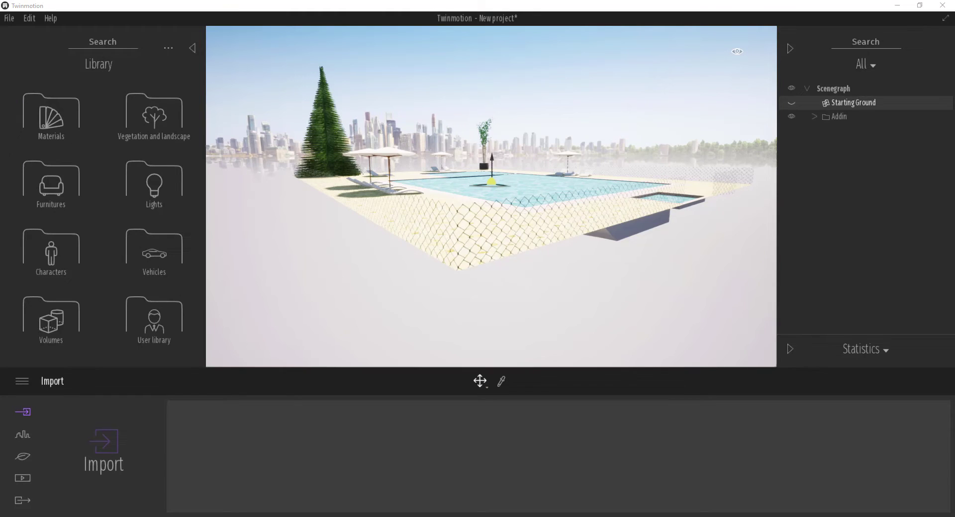
Step: Keep the Starting Ground hidden and place the Flat landscape from the vegetation library in the pool scene
{"action": "left_click", "coordinate": [792, 104]}
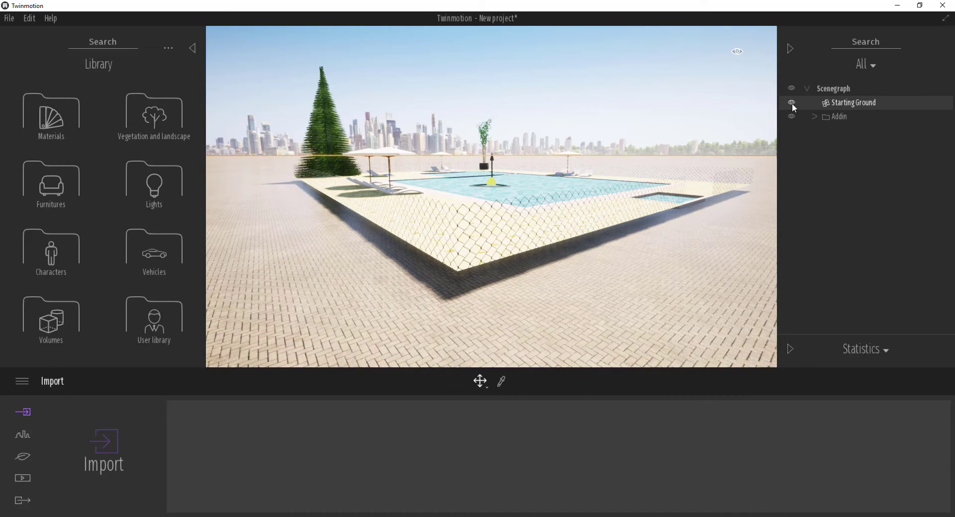
{"action": "left_click", "coordinate": [792, 103]}
{"action": "left_click", "coordinate": [155, 128]}
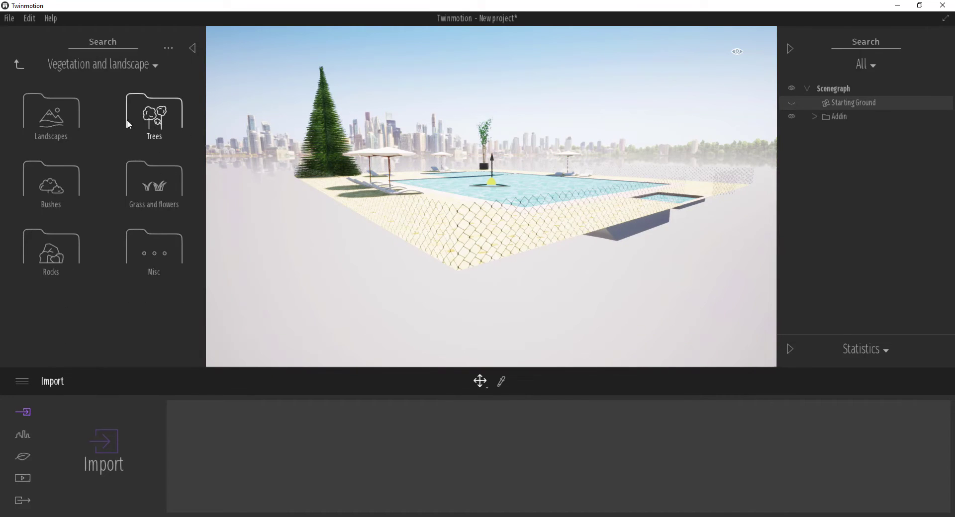
{"action": "left_click", "coordinate": [63, 119]}
{"action": "left_click_drag", "start_coordinate": [94, 142], "coordinate": [430, 328]}
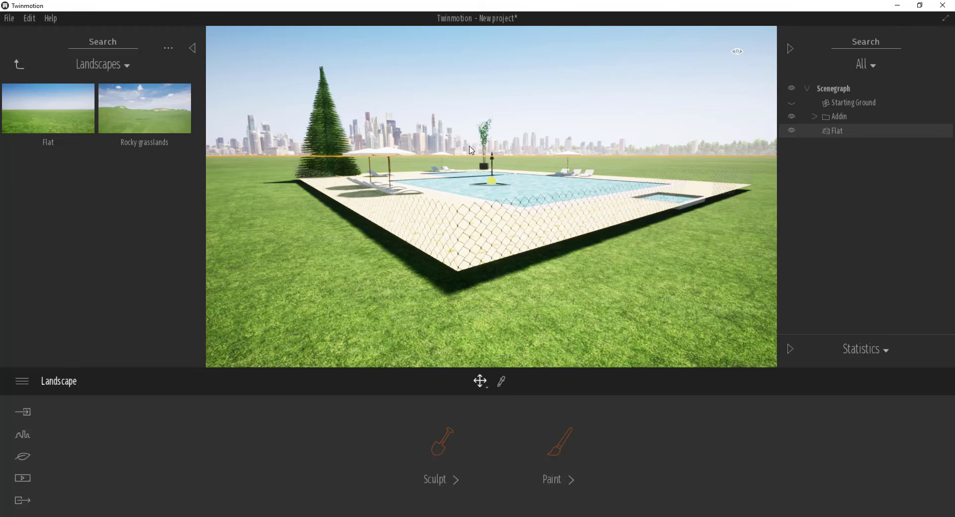
Step: Raise the Flat landscape by about 0.35 towards the level of the pool terrace and deselect it
{"action": "scroll", "coordinate": [478, 159], "scroll_direction": "up", "scroll_amount": 2}
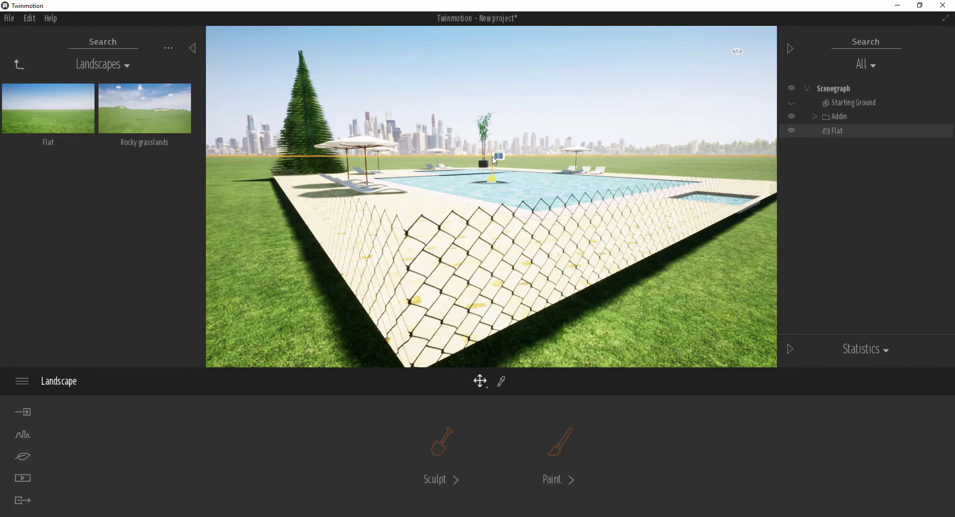
{"action": "left_click_drag", "start_coordinate": [494, 160], "coordinate": [495, 159]}
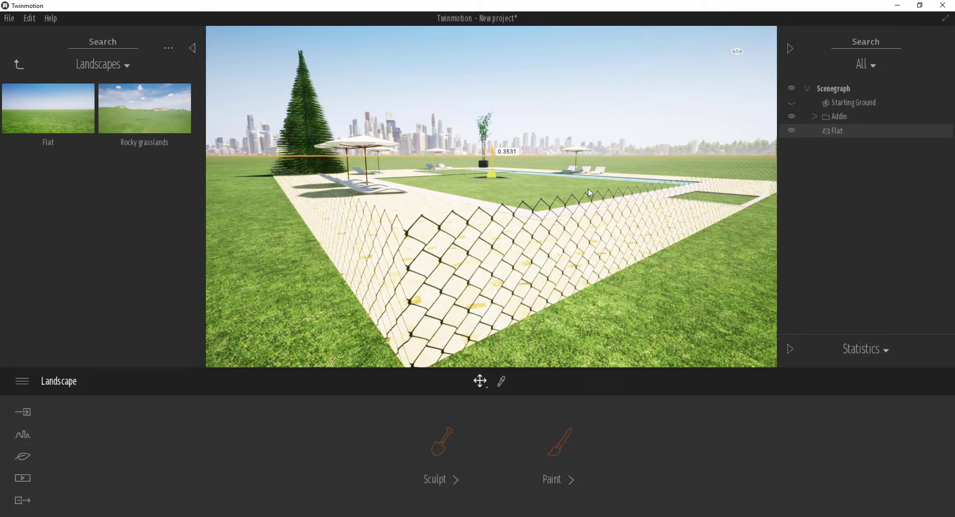
{"action": "scroll", "coordinate": [378, 195], "scroll_direction": "up", "scroll_amount": 3}
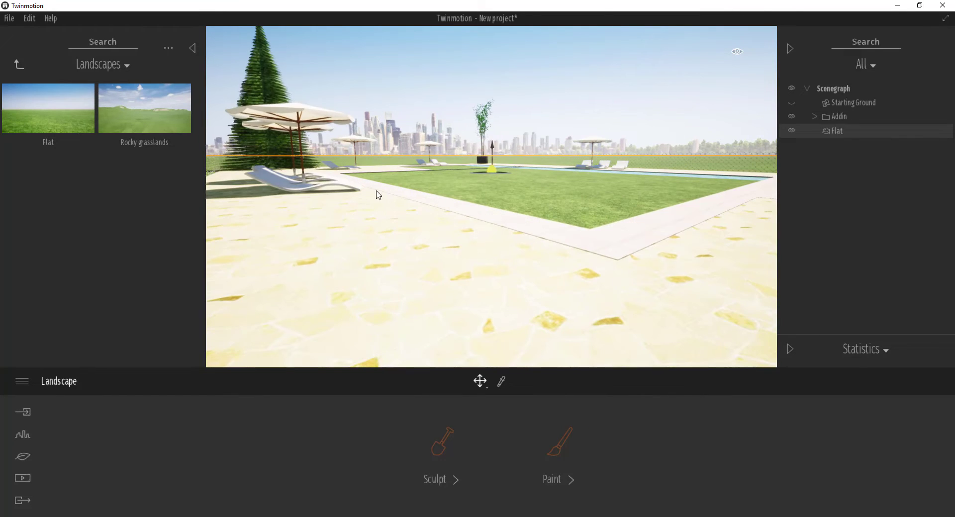
{"action": "key", "text": "Escape"}
Step: Sculpt the Flat landscape downward inside the main and small pools to clear the grass covering the water
{"action": "middle_click_drag", "start_coordinate": [317, 187], "coordinate": [567, 164]}
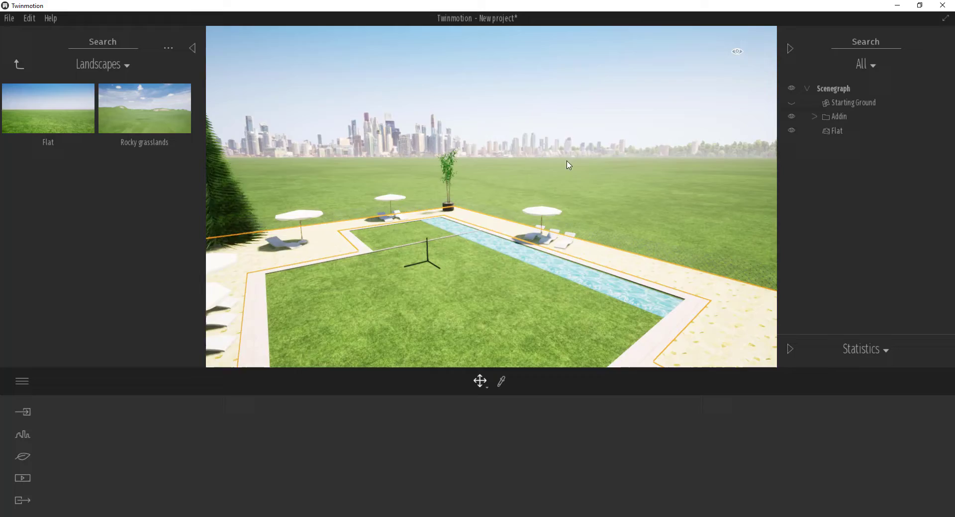
{"action": "right_click_drag", "start_coordinate": [567, 164], "coordinate": [503, 219]}
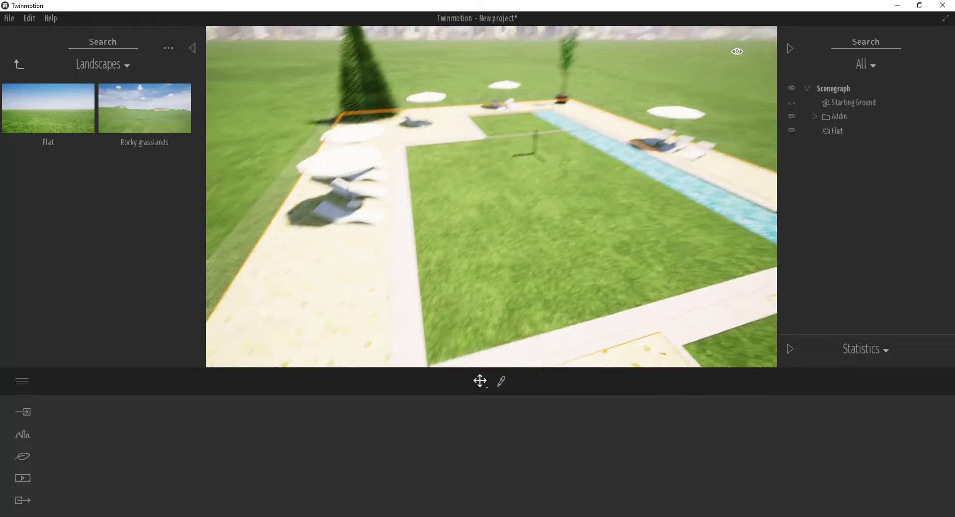
{"action": "right_click_drag", "start_coordinate": [617, 159], "coordinate": [647, 122]}
{"action": "middle_click_drag", "start_coordinate": [646, 123], "coordinate": [414, 249]}
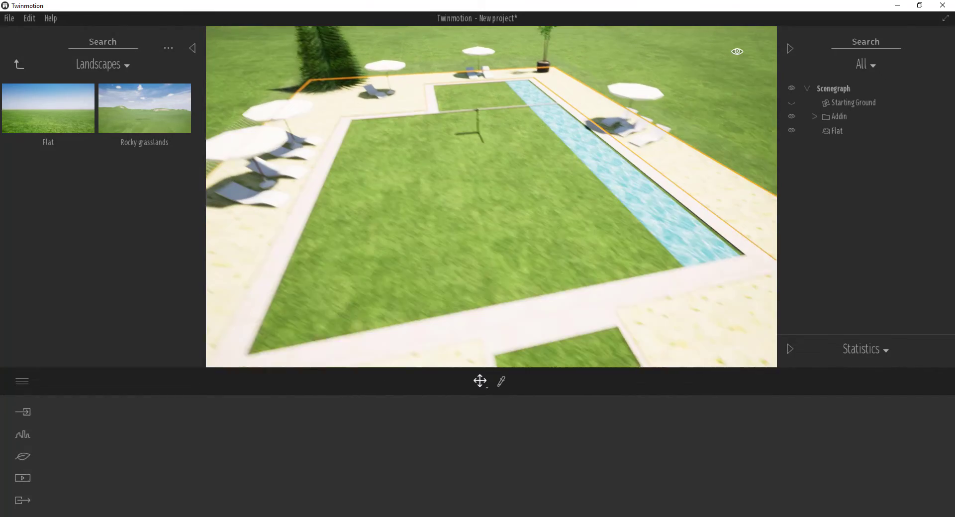
{"action": "left_click", "coordinate": [234, 67]}
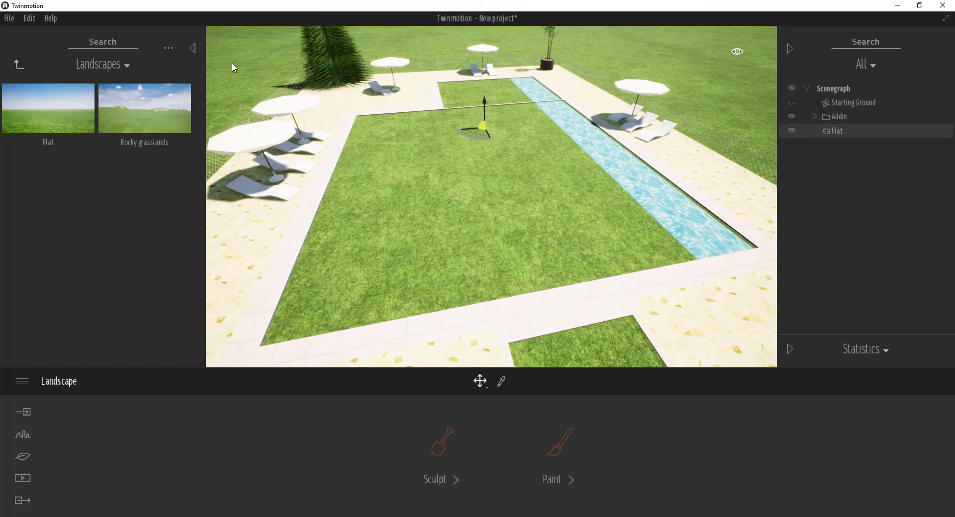
{"action": "left_click", "coordinate": [434, 444]}
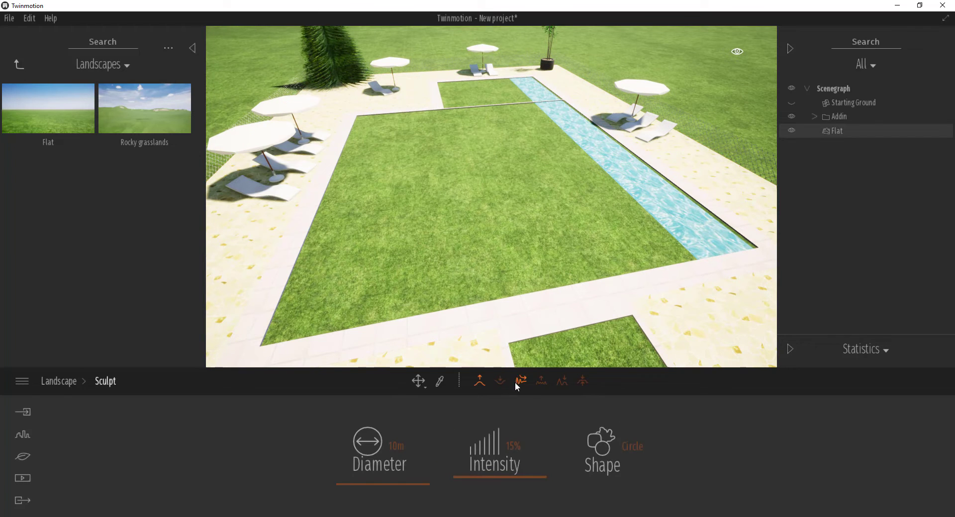
{"action": "mouse_move", "coordinate": [479, 191]}
{"action": "left_mouse_down"}
{"action": "mouse_move", "coordinate": [482, 94]}
{"action": "mouse_move", "coordinate": [587, 170]}
{"action": "mouse_move", "coordinate": [478, 264]}
{"action": "mouse_move", "coordinate": [651, 321]}
{"action": "mouse_move", "coordinate": [356, 270]}
{"action": "mouse_move", "coordinate": [395, 236]}
{"action": "left_mouse_up"}
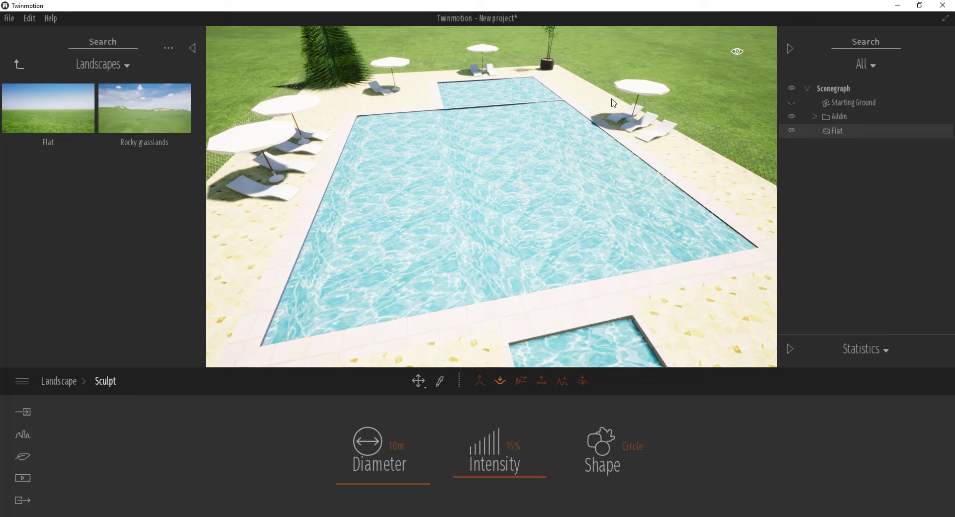
{"action": "scroll", "coordinate": [471, 198], "scroll_direction": "down", "scroll_amount": 4}
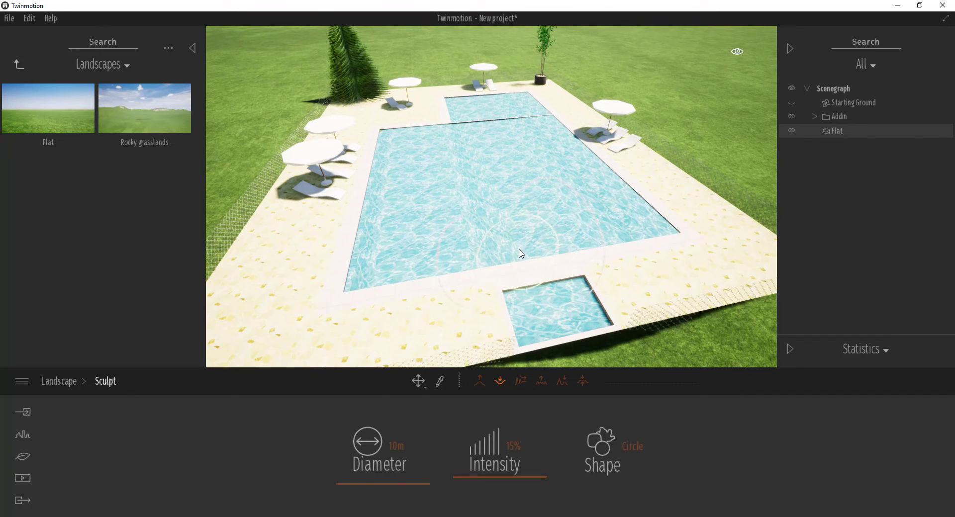
Step: Apply the Pool 01 water material from the library's Water materials to the main pool
{"action": "left_click", "coordinate": [18, 63]}
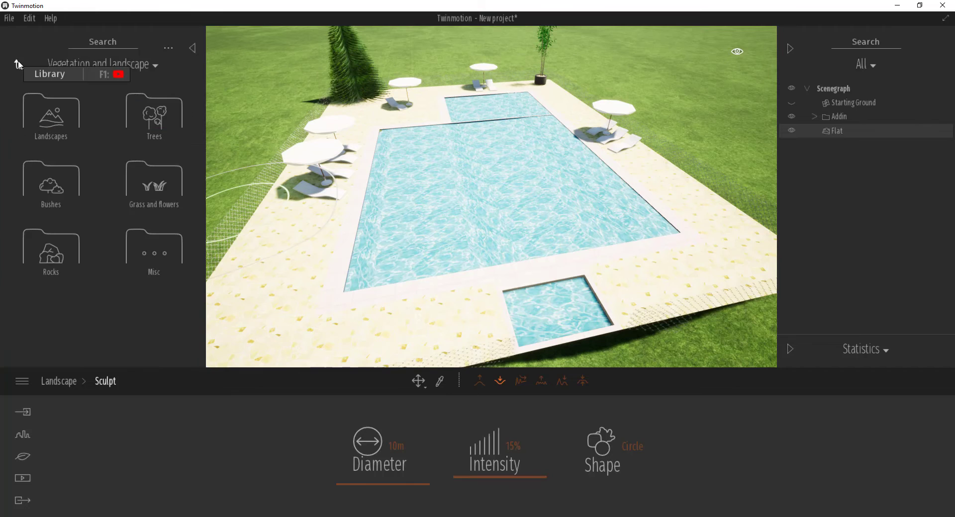
{"action": "left_click", "coordinate": [17, 63]}
{"action": "left_click", "coordinate": [30, 124]}
{"action": "scroll", "coordinate": [102, 259], "scroll_direction": "down", "scroll_amount": 8}
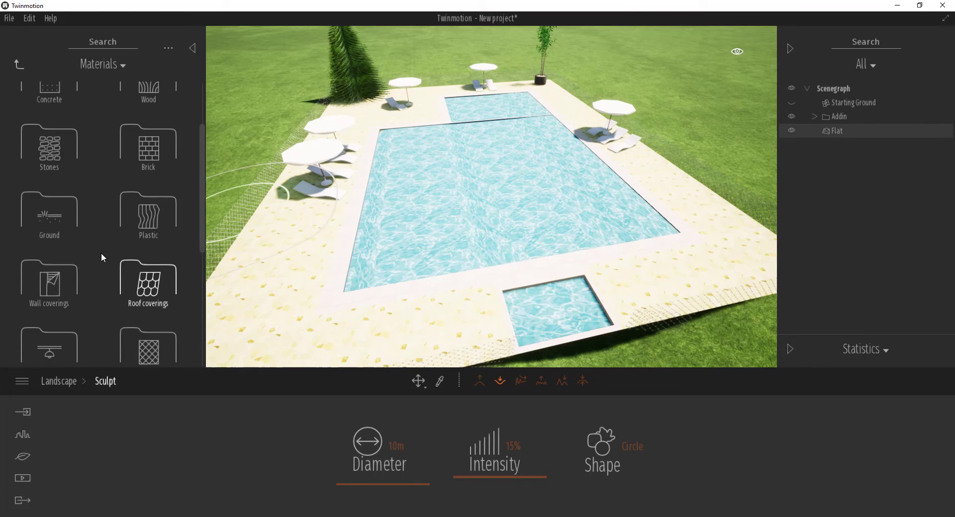
{"action": "left_click", "coordinate": [138, 296]}
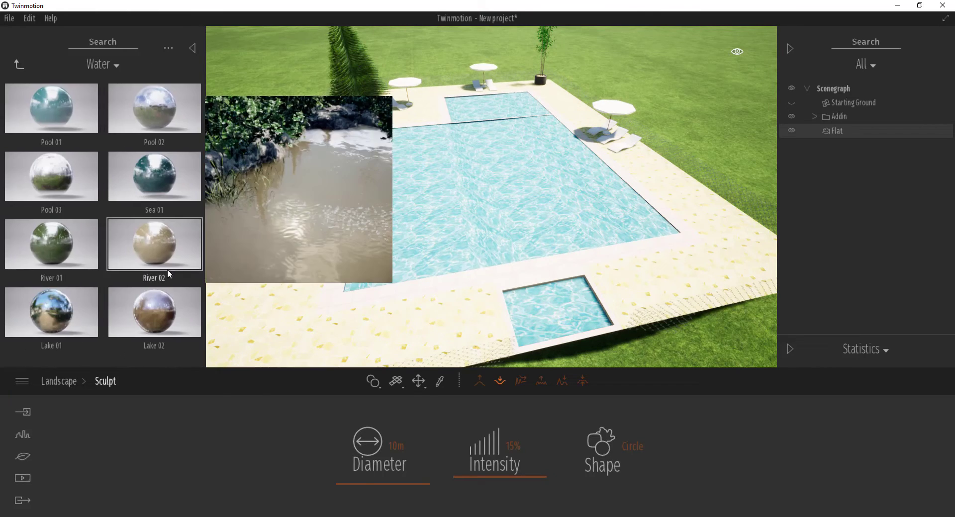
{"action": "left_click_drag", "start_coordinate": [49, 121], "coordinate": [618, 220]}
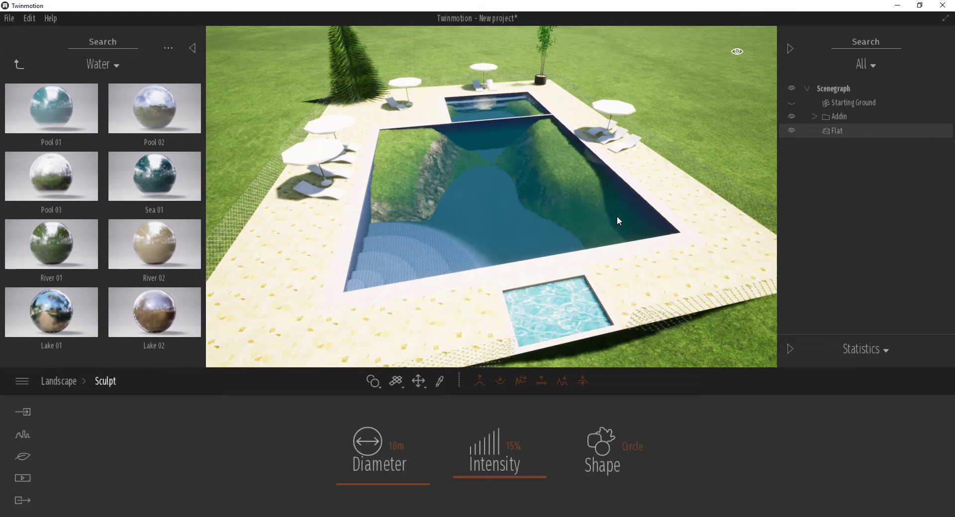
Step: Sculpt the Flat landscape further down inside the main pool at 18% intensity to clear the submerged grass mounds
{"action": "middle_click_drag", "start_coordinate": [507, 189], "coordinate": [508, 218]}
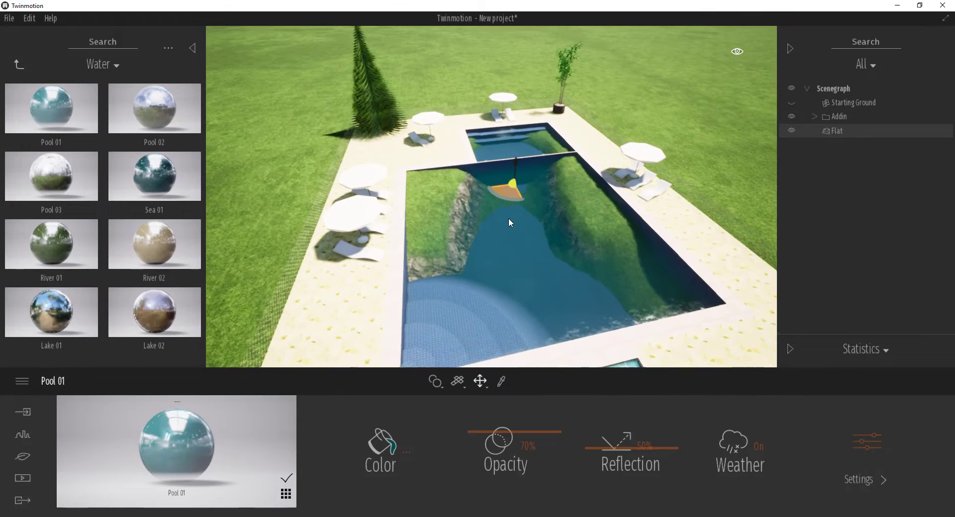
{"action": "scroll", "coordinate": [513, 227], "scroll_direction": "up", "scroll_amount": 2}
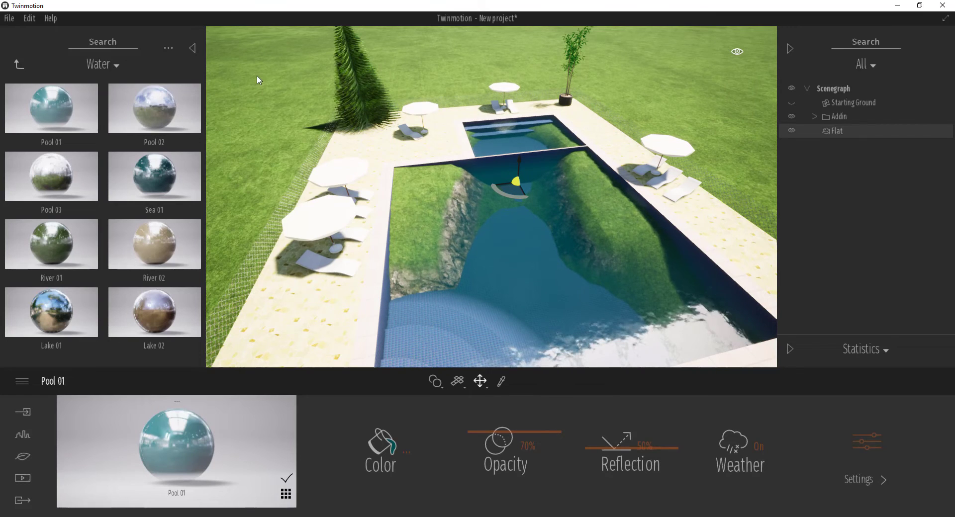
{"action": "left_click", "coordinate": [263, 108]}
{"action": "left_click", "coordinate": [442, 450]}
{"action": "mouse_move", "coordinate": [501, 219]}
{"action": "left_mouse_down"}
{"action": "mouse_move", "coordinate": [470, 237]}
{"action": "mouse_move", "coordinate": [451, 232]}
{"action": "left_mouse_up"}
{"action": "left_click", "coordinate": [500, 381]}
{"action": "mouse_move", "coordinate": [503, 326]}
{"action": "left_mouse_down"}
{"action": "mouse_move", "coordinate": [458, 244]}
{"action": "mouse_move", "coordinate": [424, 233]}
{"action": "mouse_move", "coordinate": [443, 204]}
{"action": "mouse_move", "coordinate": [411, 192]}
{"action": "mouse_move", "coordinate": [388, 282]}
{"action": "mouse_move", "coordinate": [563, 239]}
{"action": "mouse_move", "coordinate": [608, 242]}
{"action": "left_mouse_up"}
{"action": "left_click_drag", "start_coordinate": [499, 479], "coordinate": [500, 474]}
{"action": "mouse_move", "coordinate": [611, 243]}
{"action": "left_mouse_down"}
{"action": "mouse_move", "coordinate": [555, 207]}
{"action": "mouse_move", "coordinate": [546, 150]}
{"action": "mouse_move", "coordinate": [620, 216]}
{"action": "mouse_move", "coordinate": [703, 328]}
{"action": "mouse_move", "coordinate": [546, 175]}
{"action": "mouse_move", "coordinate": [500, 153]}
{"action": "mouse_move", "coordinate": [426, 234]}
{"action": "left_mouse_up"}
Step: Replace the main pool's water with the Pool 02 material
{"action": "right_click_drag", "start_coordinate": [426, 234], "coordinate": [398, 320]}
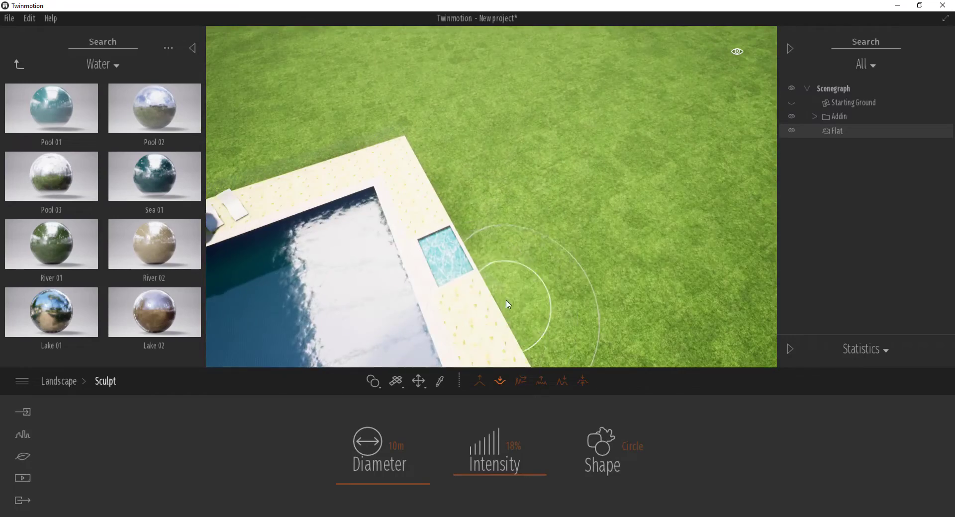
{"action": "right_click_drag", "start_coordinate": [529, 298], "coordinate": [497, 323]}
{"action": "middle_click_drag", "start_coordinate": [497, 323], "coordinate": [515, 291]}
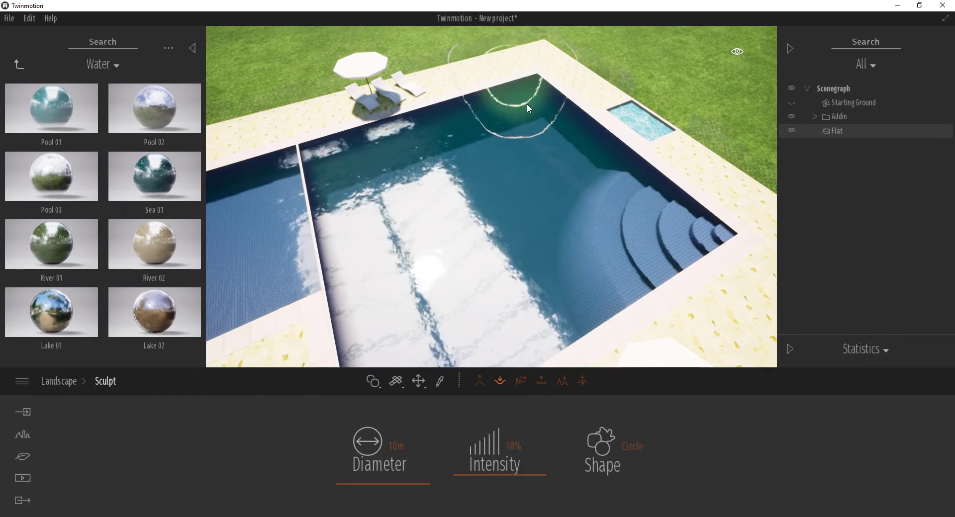
{"action": "left_click_drag", "start_coordinate": [154, 107], "coordinate": [481, 284]}
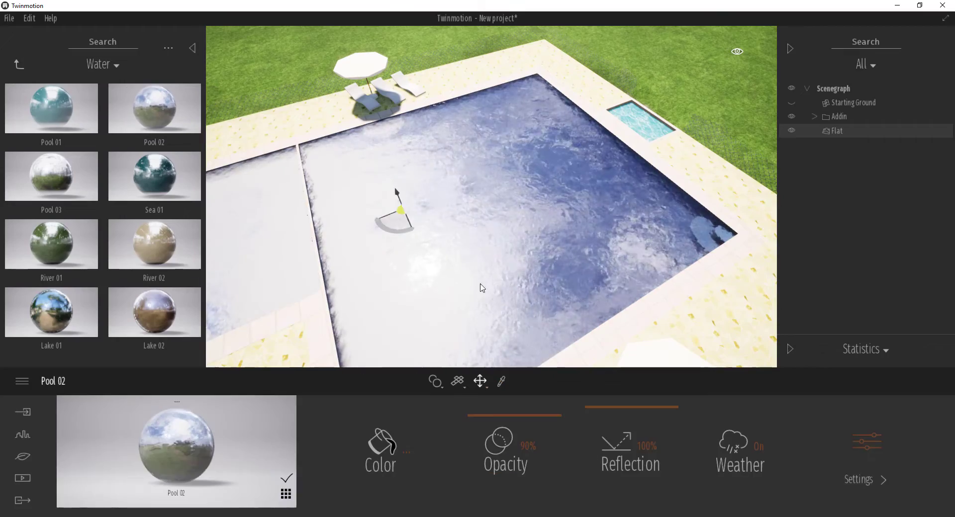
{"action": "middle_click_drag", "start_coordinate": [481, 284], "coordinate": [497, 249]}
{"action": "right_click_drag", "start_coordinate": [497, 250], "coordinate": [565, 194]}
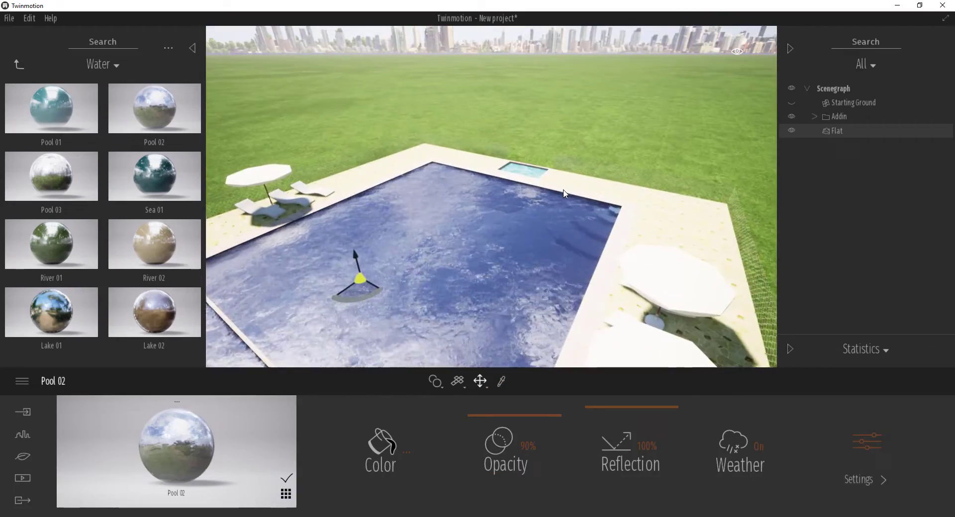
{"action": "scroll", "coordinate": [573, 170], "scroll_direction": "up", "scroll_amount": 3}
Step: Apply the Pool 03 water material to the small pool at the terrace edge and inspect the water surfaces up close
{"action": "mouse_move", "coordinate": [81, 165]}
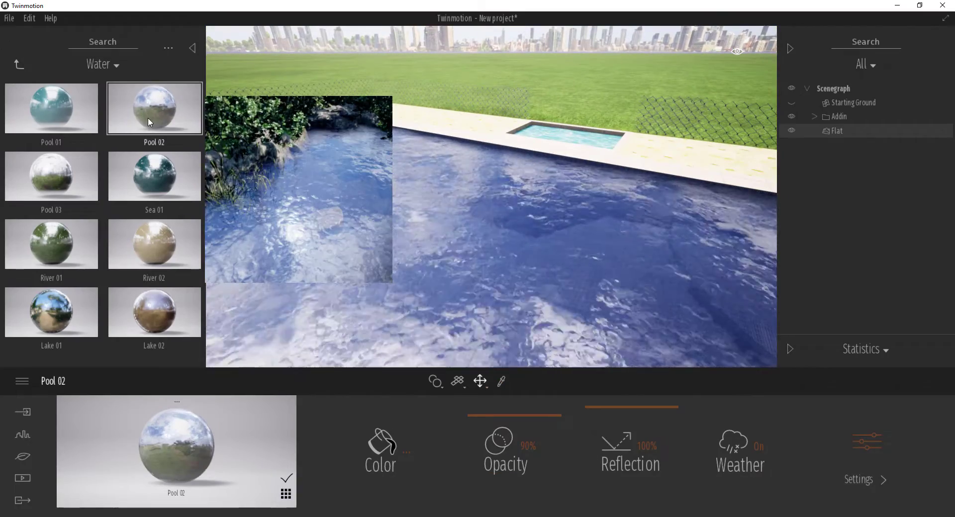
{"action": "left_click_drag", "start_coordinate": [38, 194], "coordinate": [587, 142]}
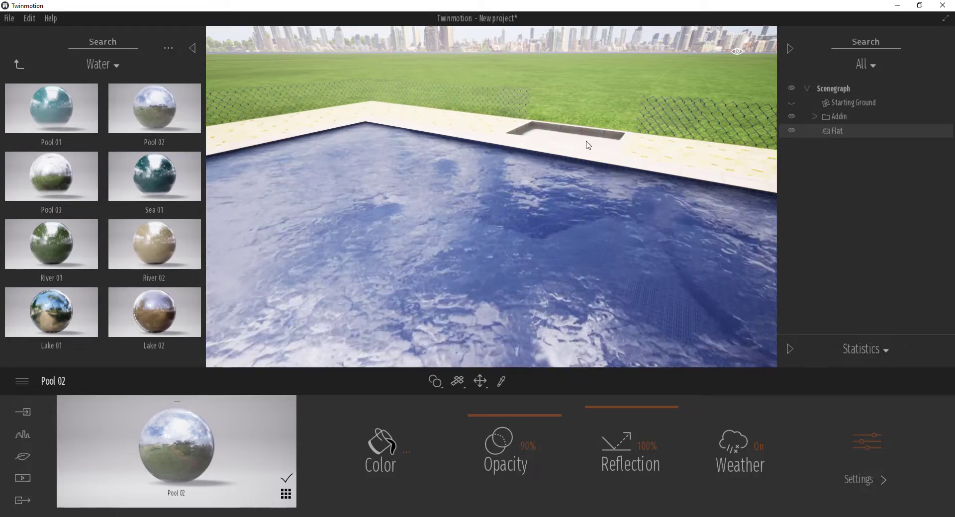
{"action": "left_click_drag", "start_coordinate": [75, 190], "coordinate": [58, 211]}
{"action": "scroll", "coordinate": [423, 246], "scroll_direction": "down", "scroll_amount": 3}
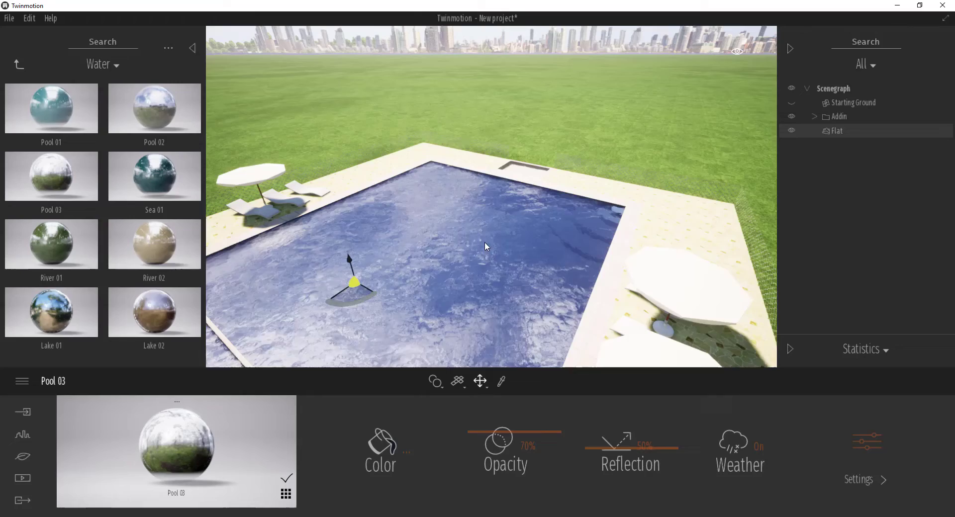
{"action": "right_click_drag", "start_coordinate": [484, 242], "coordinate": [828, 220]}
{"action": "middle_click_drag", "start_coordinate": [703, 233], "coordinate": [638, 282]}
{"action": "right_click_drag", "start_coordinate": [597, 248], "coordinate": [408, 268]}
{"action": "scroll", "coordinate": [579, 251], "scroll_direction": "down", "scroll_amount": 5}
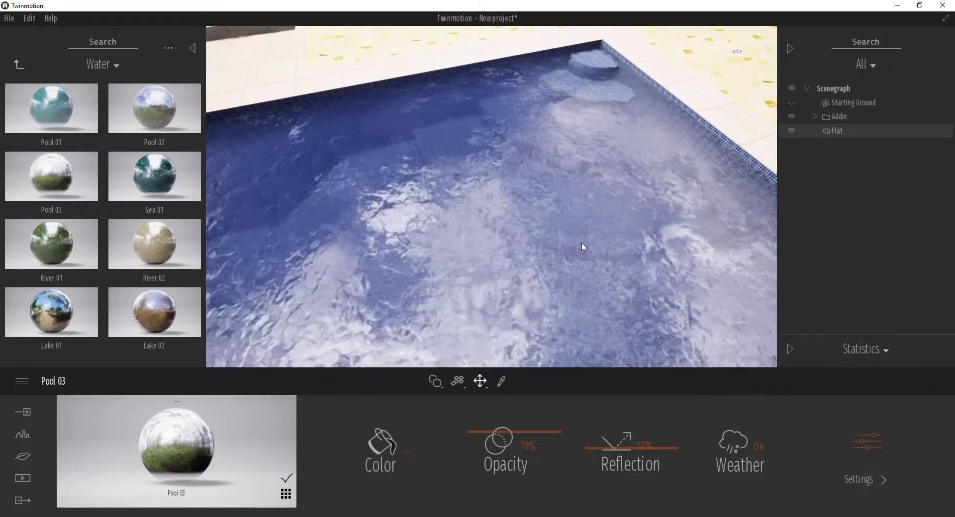
{"action": "middle_click_drag", "start_coordinate": [479, 224], "coordinate": [584, 343]}
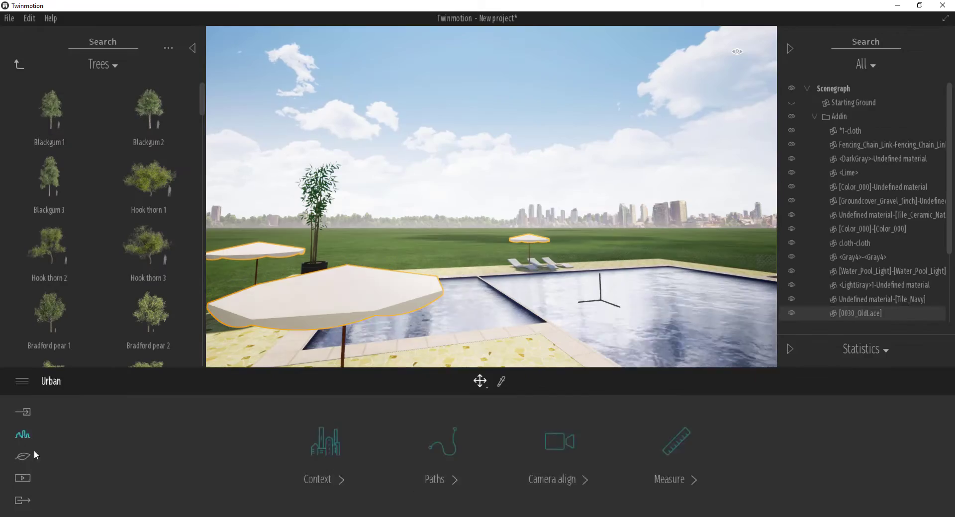
Step: Add Blackgum 3, Long grass borders 01 and Long grass borders 03 to the vegetation painting palette
{"action": "left_click", "coordinate": [22, 456]}
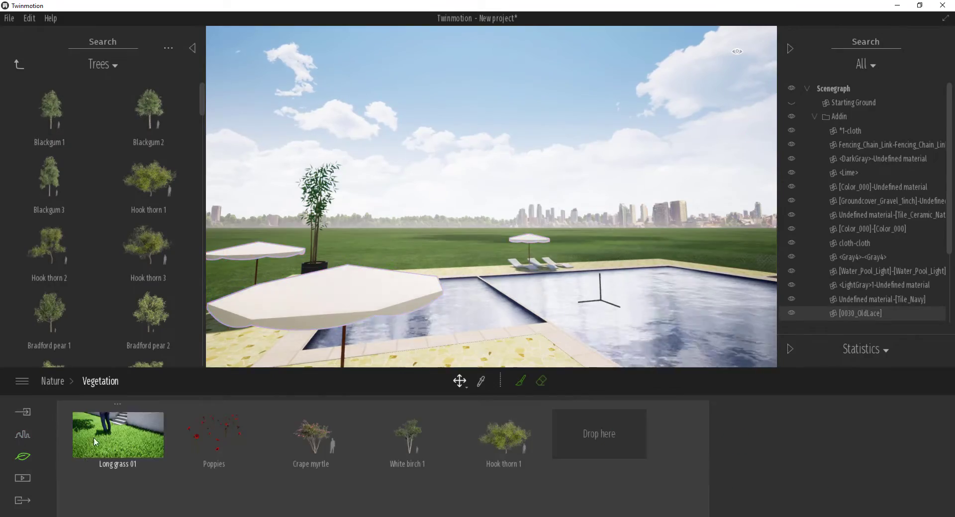
{"action": "left_click_drag", "start_coordinate": [407, 435], "coordinate": [611, 440]}
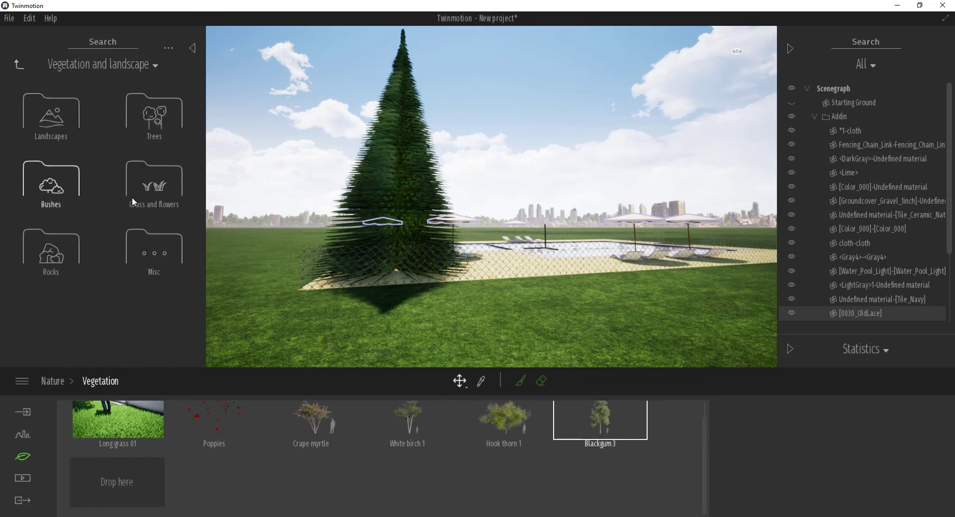
{"action": "left_click", "coordinate": [147, 190]}
{"action": "left_click_drag", "start_coordinate": [148, 174], "coordinate": [128, 487]}
{"action": "left_click_drag", "start_coordinate": [148, 301], "coordinate": [214, 483]}
Step: Paint Blackgum 3 trees together with the selected long grasses around the pool terrace, using an 8 m brush at 69% density
{"action": "left_click", "coordinate": [520, 381]}
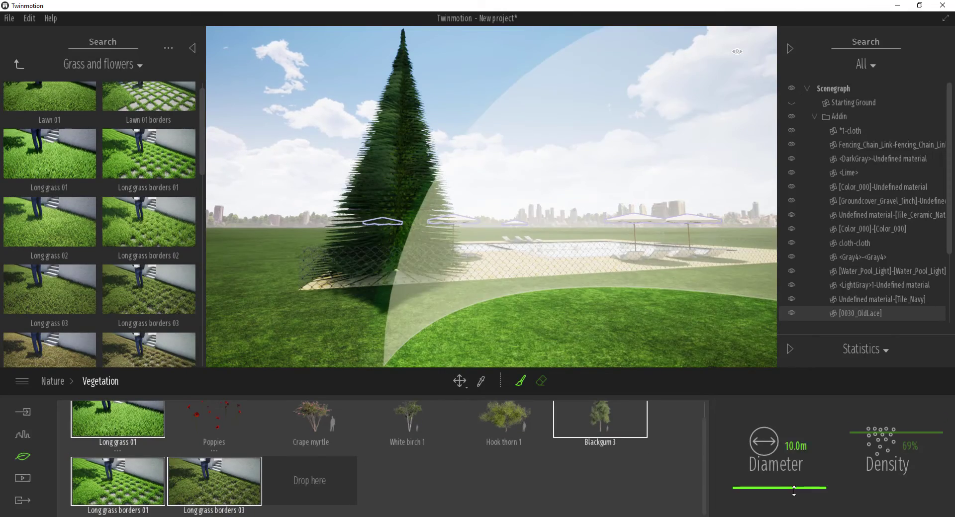
{"action": "right_click_drag", "start_coordinate": [687, 308], "coordinate": [556, 117]}
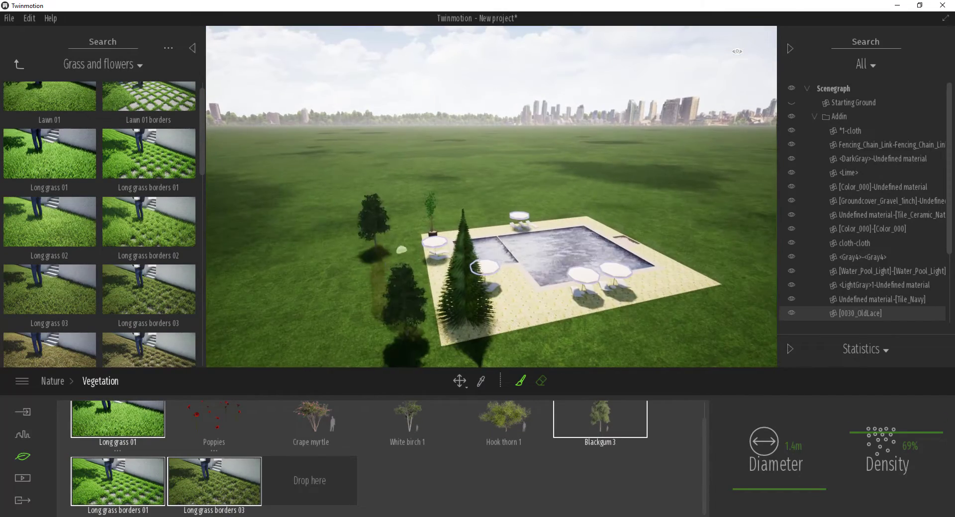
{"action": "middle_click_drag", "start_coordinate": [401, 250], "coordinate": [462, 249]}
{"action": "left_click", "coordinate": [795, 448]}
{"action": "type", "text": "3"}
{"action": "key", "text": "Return"}
{"action": "middle_click_drag", "start_coordinate": [381, 348], "coordinate": [617, 69], "text": "shift"}
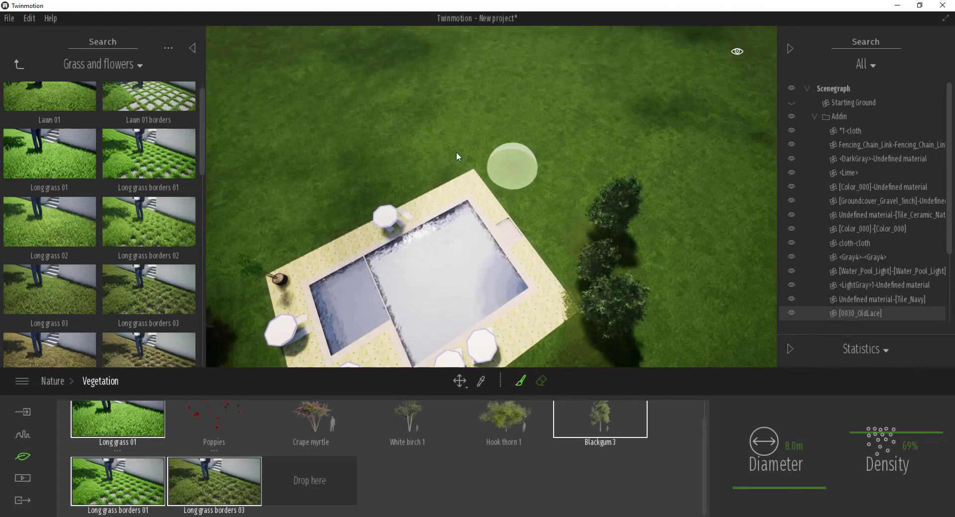
{"action": "middle_click_drag", "start_coordinate": [304, 226], "coordinate": [468, 196]}
Step: Paint only Long grass 01 over the ground around the pool terrace with a 3 m brush diameter
{"action": "left_click", "coordinate": [118, 420]}
{"action": "scroll", "coordinate": [558, 318], "scroll_direction": "up", "scroll_amount": 3}
{"action": "left_click", "coordinate": [794, 446]}
{"action": "type", "text": "3"}
{"action": "key", "text": "Return"}
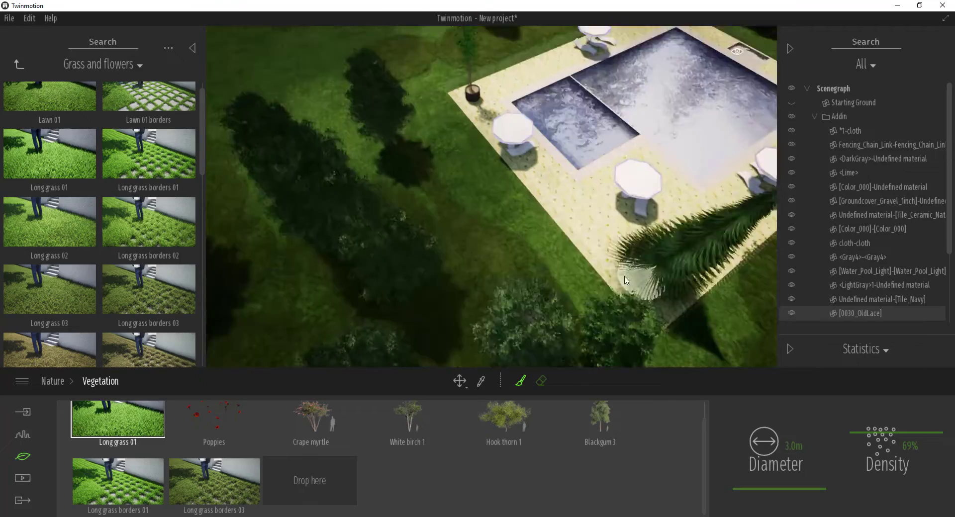
{"action": "scroll", "coordinate": [464, 165], "scroll_direction": "up", "scroll_amount": 3}
{"action": "middle_click_drag", "start_coordinate": [291, 133], "coordinate": [515, 183]}
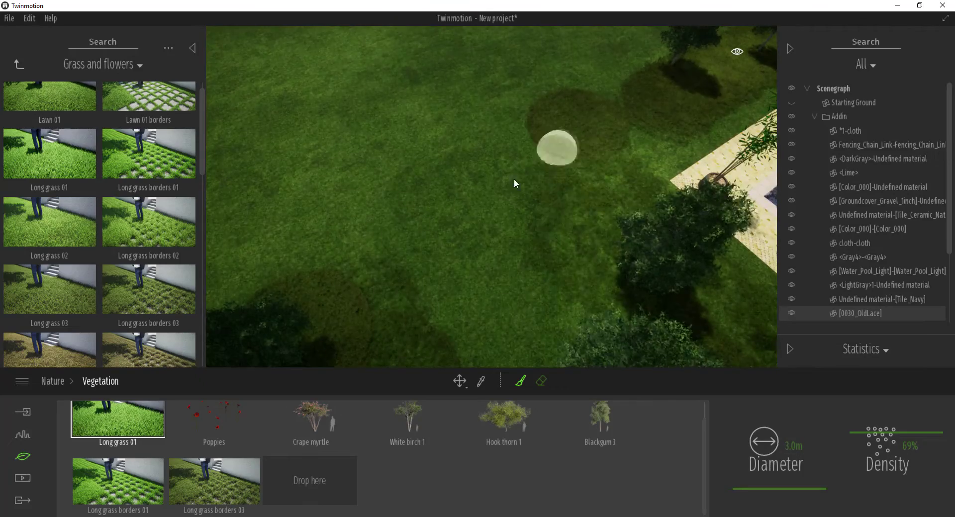
Step: Set the weather to cloudy with the season at summer
{"action": "right_click_drag", "start_coordinate": [388, 165], "coordinate": [667, 277]}
{"action": "scroll", "coordinate": [663, 326], "scroll_direction": "up", "scroll_amount": 4}
{"action": "left_click", "coordinate": [53, 381]}
{"action": "left_click", "coordinate": [355, 473]}
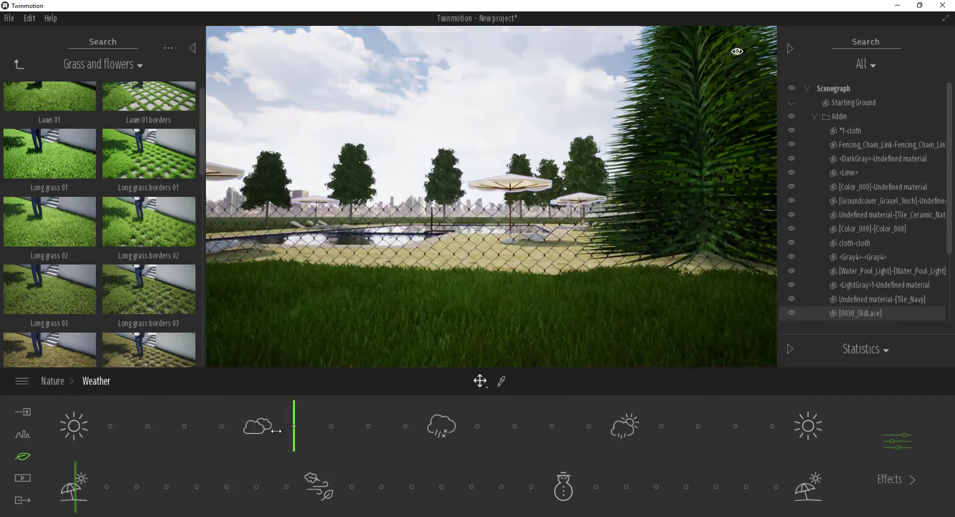
{"action": "left_click_drag", "start_coordinate": [24, 484], "coordinate": [75, 484]}
Step: Place the Gaika beach figure from the human characters library on the pool terrace
{"action": "scroll", "coordinate": [447, 229], "scroll_direction": "up", "scroll_amount": 5}
{"action": "left_click", "coordinate": [19, 64]}
{"action": "left_click", "coordinate": [18, 64]}
{"action": "left_click", "coordinate": [67, 198]}
{"action": "left_click", "coordinate": [55, 125]}
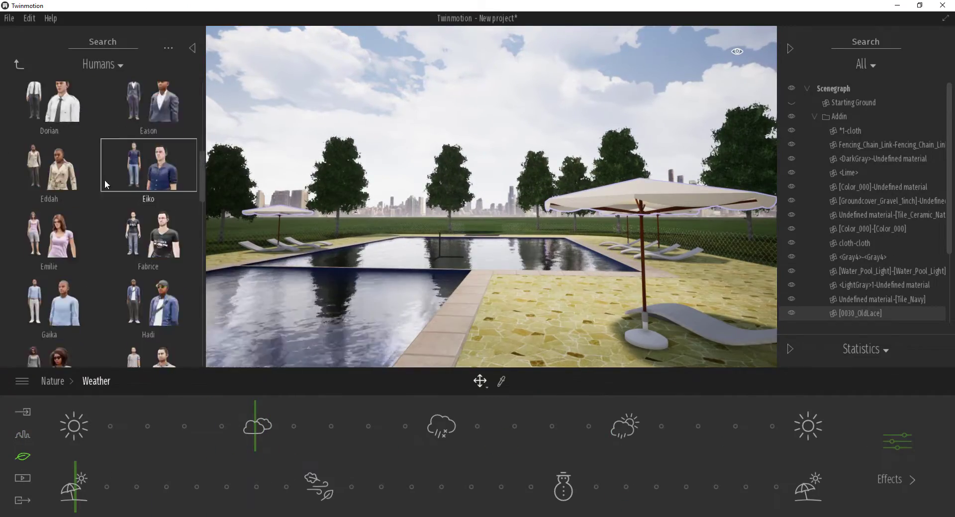
{"action": "left_click_drag", "start_coordinate": [202, 107], "coordinate": [197, 261]}
{"action": "left_click_drag", "start_coordinate": [63, 276], "coordinate": [514, 324]}
Step: Add the Brian beach figure to the scene and give it the Special pose with a swimming animation
{"action": "right_click_drag", "start_coordinate": [514, 325], "coordinate": [408, 299]}
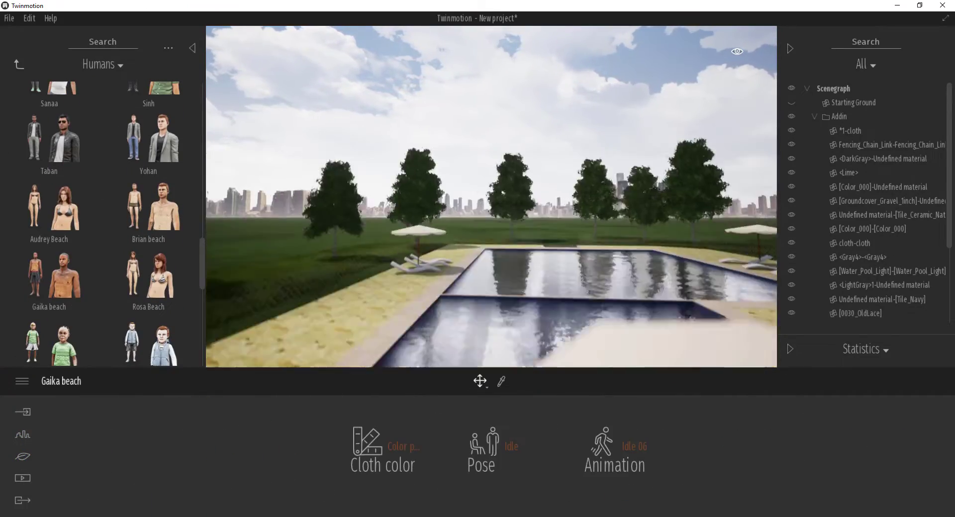
{"action": "scroll", "coordinate": [408, 298], "scroll_direction": "up", "scroll_amount": 3}
{"action": "left_click_drag", "start_coordinate": [154, 208], "coordinate": [415, 287]}
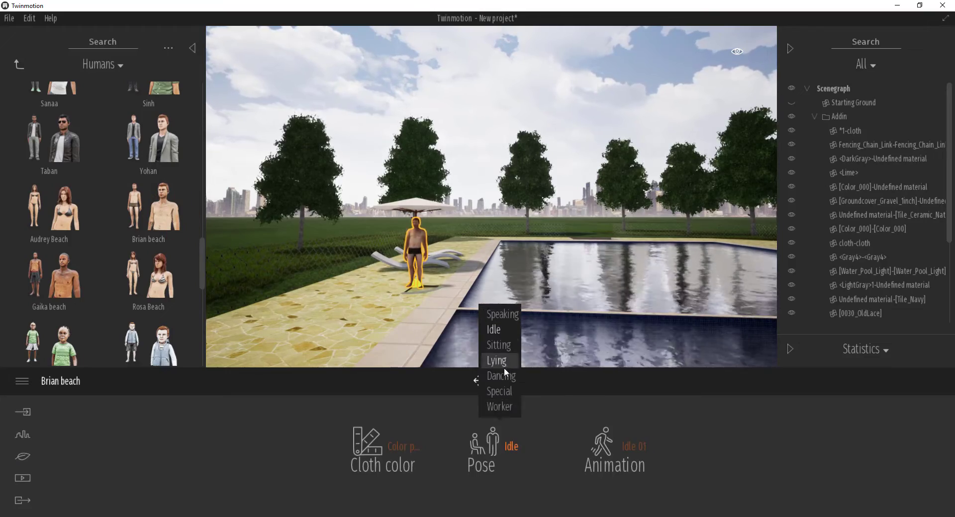
{"action": "left_click", "coordinate": [500, 376]}
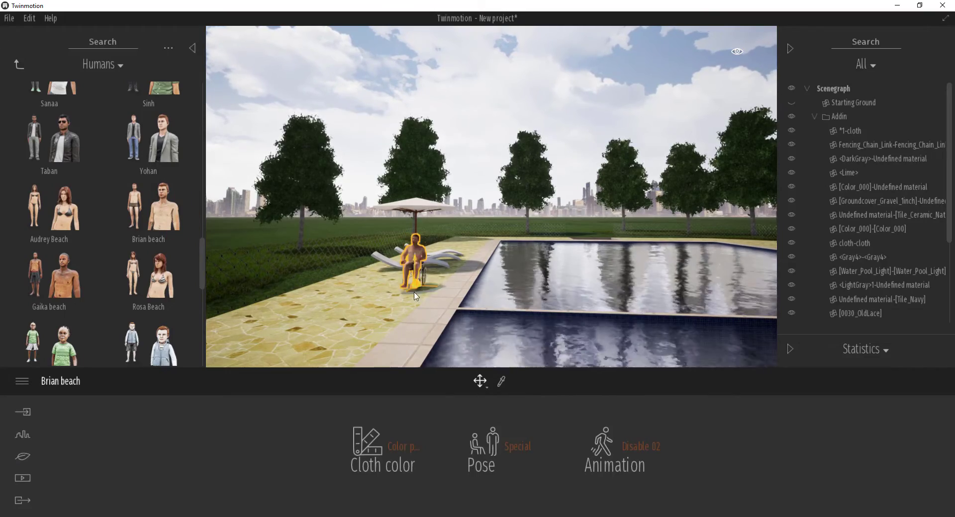
{"action": "left_click", "coordinate": [641, 446]}
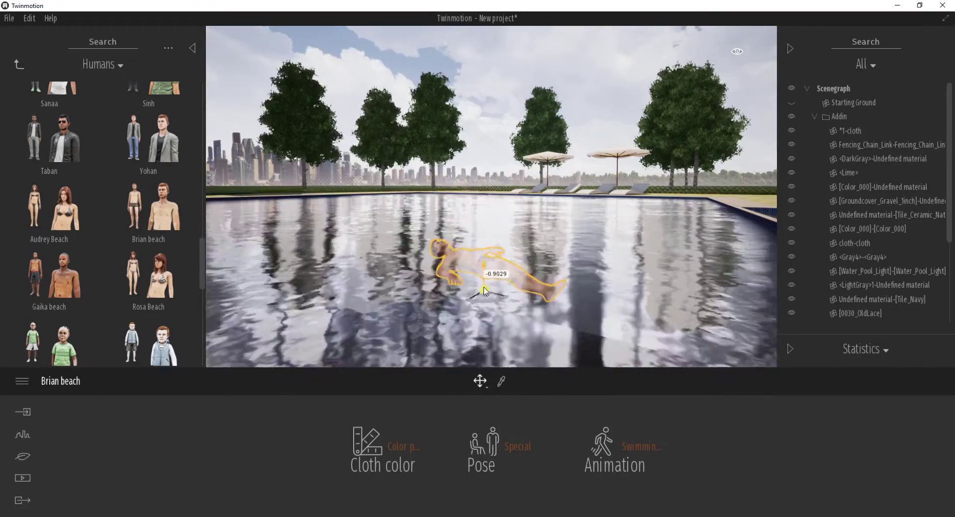
Step: Lower the Brian beach swimmer by about 0.90 into the main pool's water
{"action": "left_click_drag", "start_coordinate": [487, 223], "coordinate": [488, 264]}
{"action": "scroll", "coordinate": [488, 264], "scroll_direction": "up", "scroll_amount": 4}
{"action": "scroll", "coordinate": [488, 264], "scroll_direction": "down", "scroll_amount": 8}
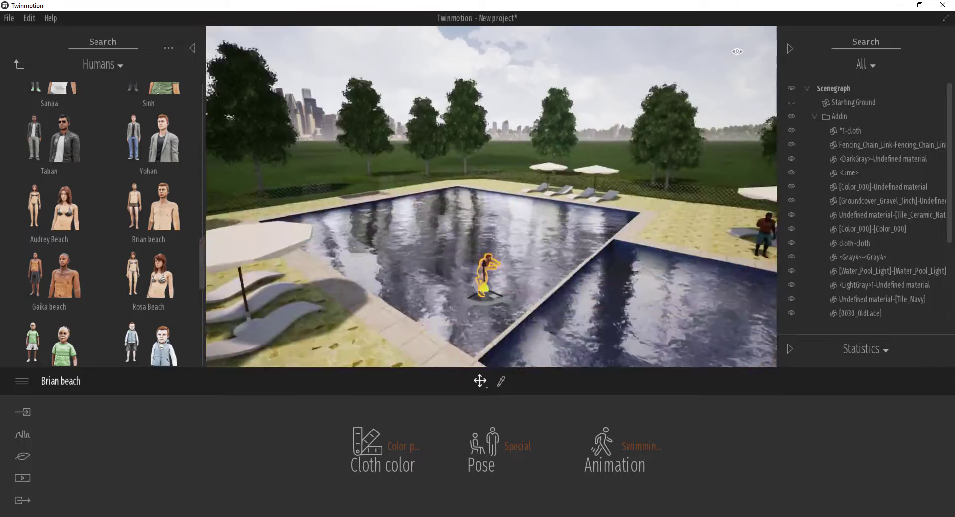
Step: Change the color of the terrace's stone paver material to a darker brown
{"action": "right_click_drag", "start_coordinate": [488, 264], "coordinate": [482, 291]}
{"action": "key", "text": "t"}
{"action": "left_click", "coordinate": [481, 291]}
{"action": "left_click", "coordinate": [382, 443]}
{"action": "left_click_drag", "start_coordinate": [627, 192], "coordinate": [627, 237]}
{"action": "mouse_move", "coordinate": [548, 254]}
{"action": "left_mouse_down"}
{"action": "mouse_move", "coordinate": [533, 279]}
{"action": "mouse_move", "coordinate": [549, 244]}
{"action": "left_mouse_up"}
{"action": "left_click_drag", "start_coordinate": [627, 236], "coordinate": [631, 198]}
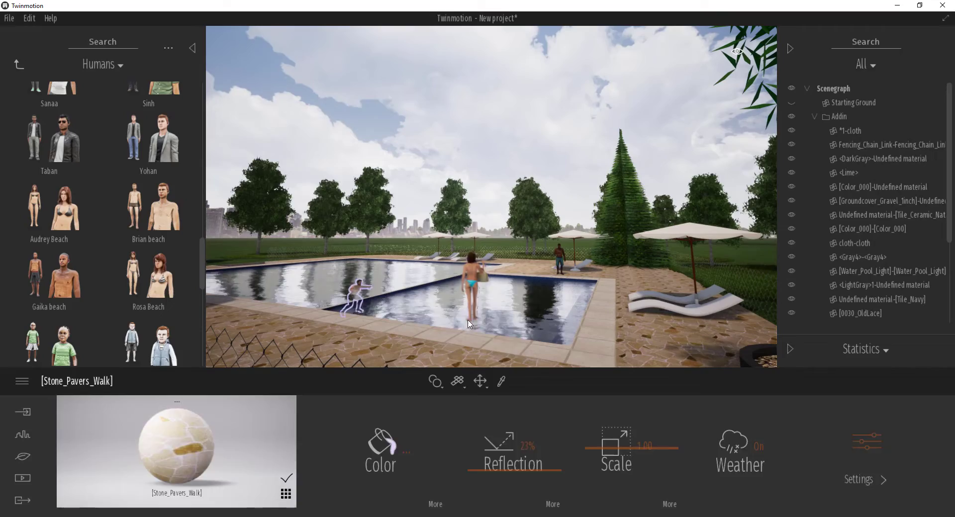
Step: Set one Audrey Beach figure swimming in the nearer pool and stand another idle on the terrace, rotated about -33°
{"action": "left_click", "coordinate": [470, 321]}
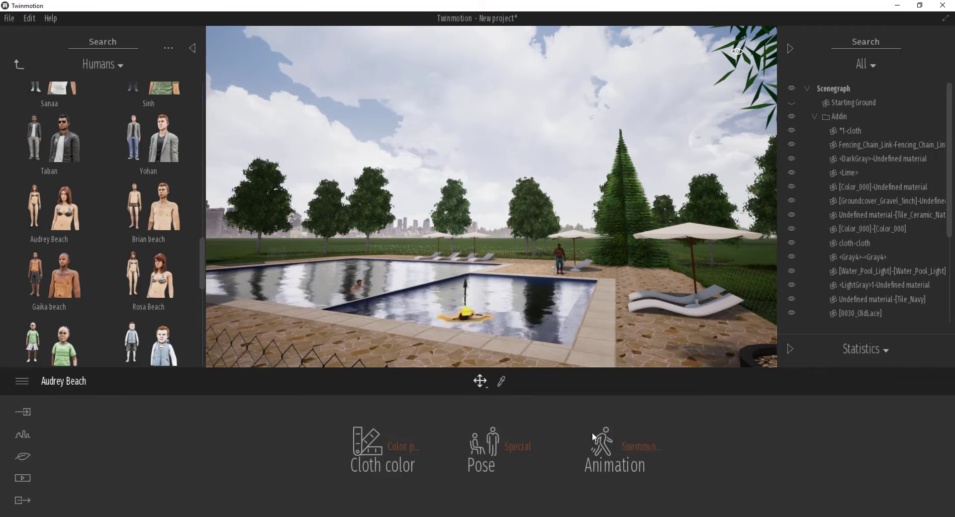
{"action": "mouse_move", "coordinate": [482, 362]}
{"action": "right_mouse_down"}
{"action": "mouse_move", "coordinate": [482, 328]}
{"action": "mouse_move", "coordinate": [490, 343]}
{"action": "mouse_move", "coordinate": [482, 348]}
{"action": "right_mouse_up"}
{"action": "right_click_drag", "start_coordinate": [604, 168], "coordinate": [560, 164]}
{"action": "key", "text": "s"}
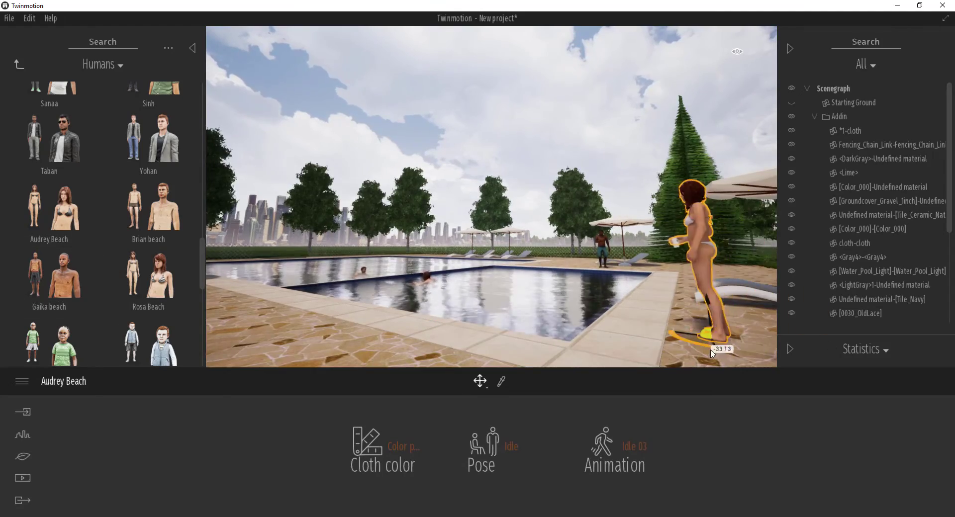
{"action": "right_click_drag", "start_coordinate": [713, 354], "coordinate": [741, 338]}
Step: Add Hot Air Balloon 03 and several Enticing streetlights from the library to the pool scene
{"action": "left_click", "coordinate": [19, 65]}
{"action": "left_click", "coordinate": [19, 64]}
{"action": "left_click", "coordinate": [93, 165]}
{"action": "left_click", "coordinate": [152, 183]}
{"action": "left_click_drag", "start_coordinate": [50, 175], "coordinate": [469, 293]}
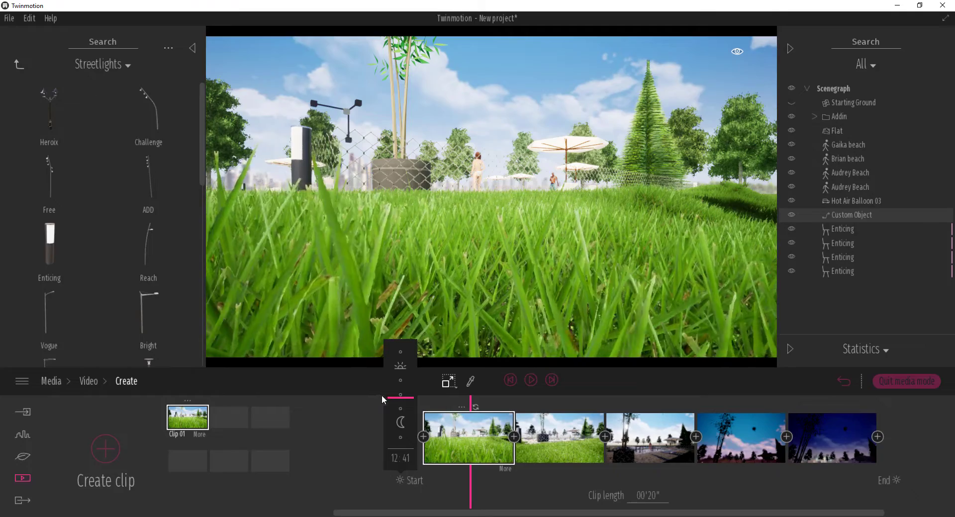
Step: Change the time of day at the start of the Clip 01 video and play the clip to preview it
{"action": "left_click_drag", "start_coordinate": [390, 407], "coordinate": [400, 421]}
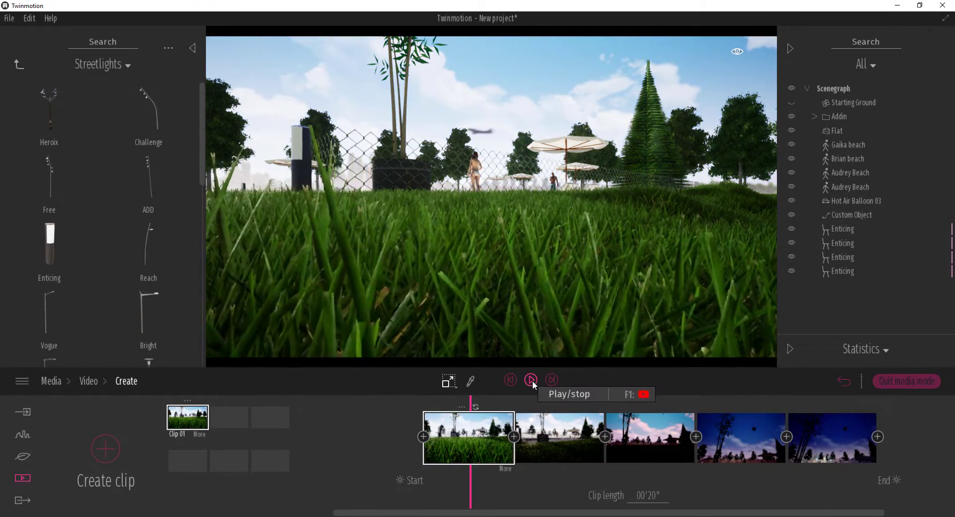
{"action": "left_click", "coordinate": [532, 380]}
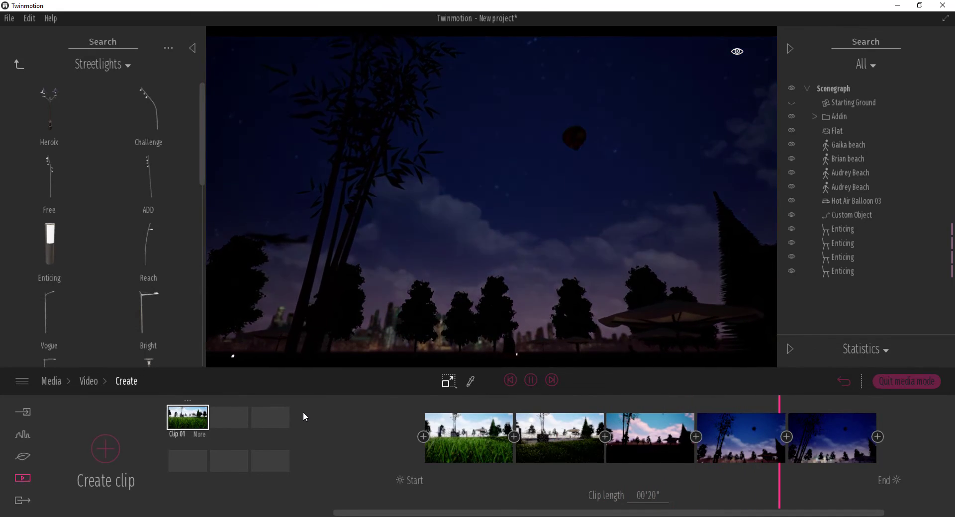
{"action": "key", "text": "space"}
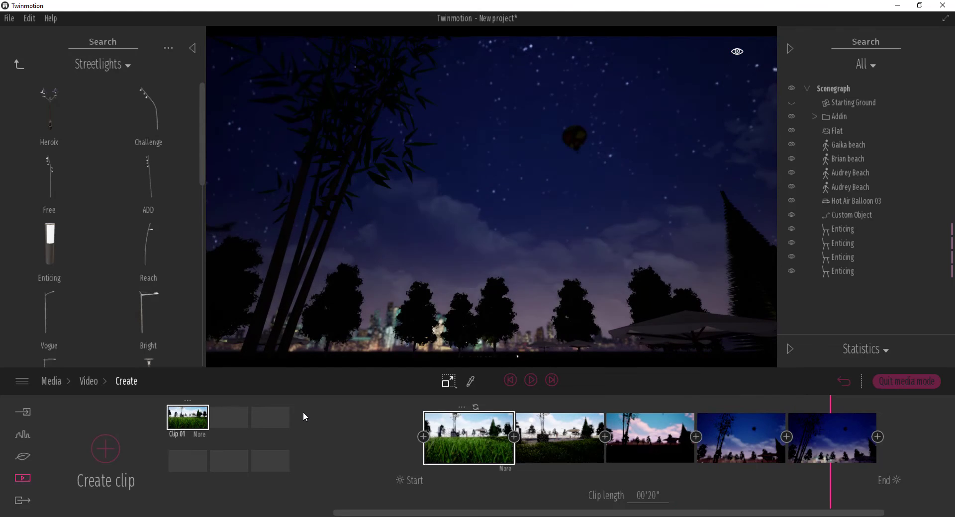